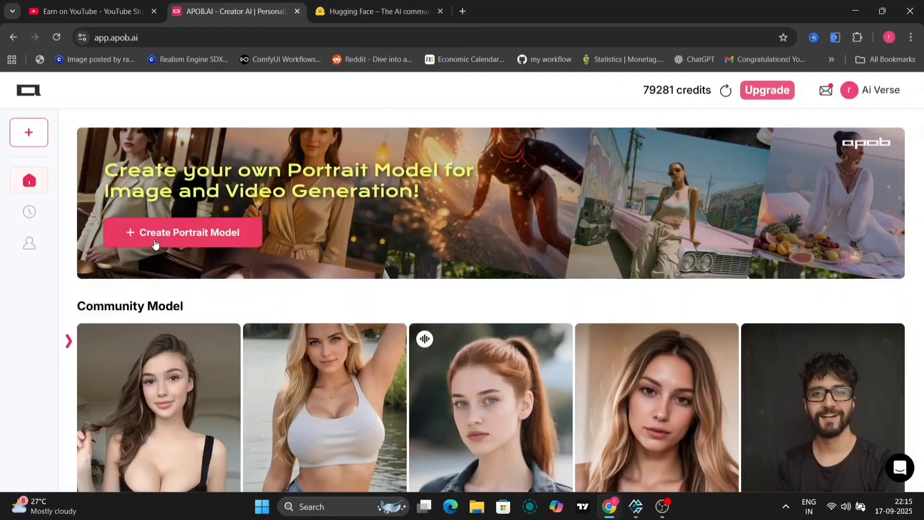
# Start a new portrait model and set the car backseat photo as its reference image.
pyautogui.click(154, 235)
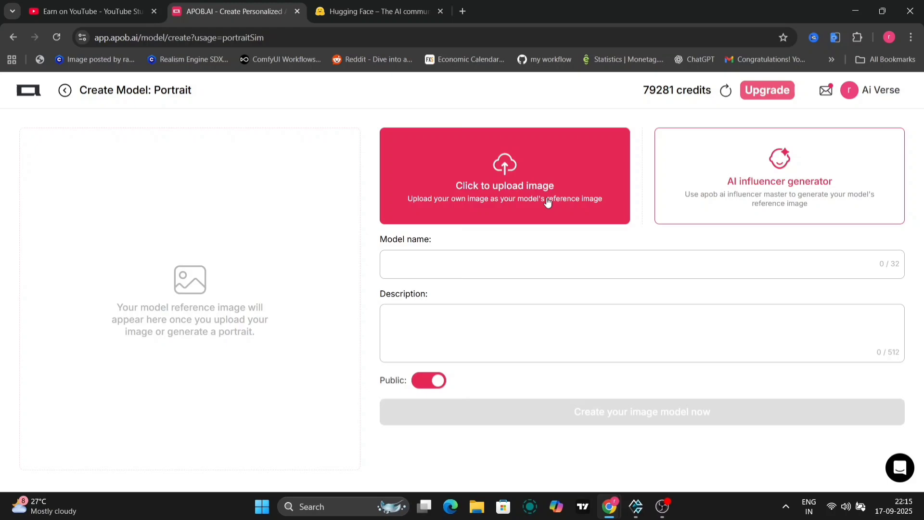
pyautogui.click(548, 202)
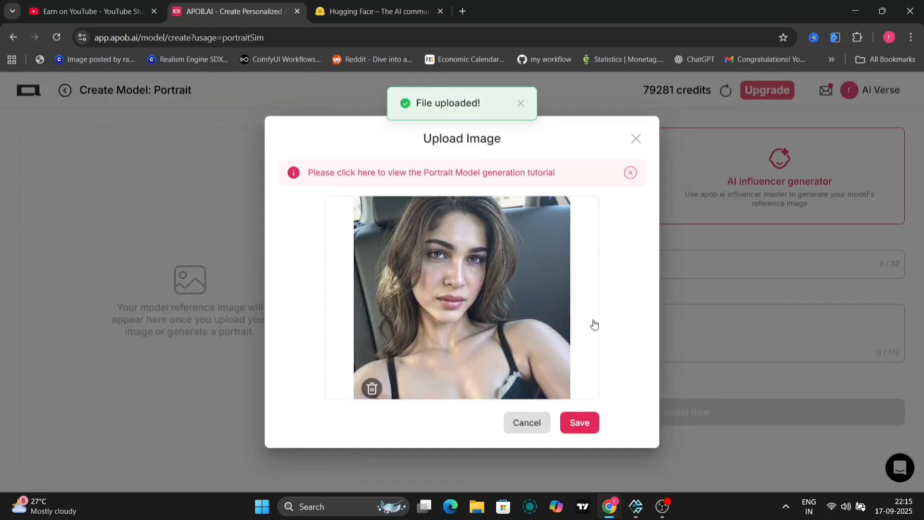
pyautogui.click(581, 423)
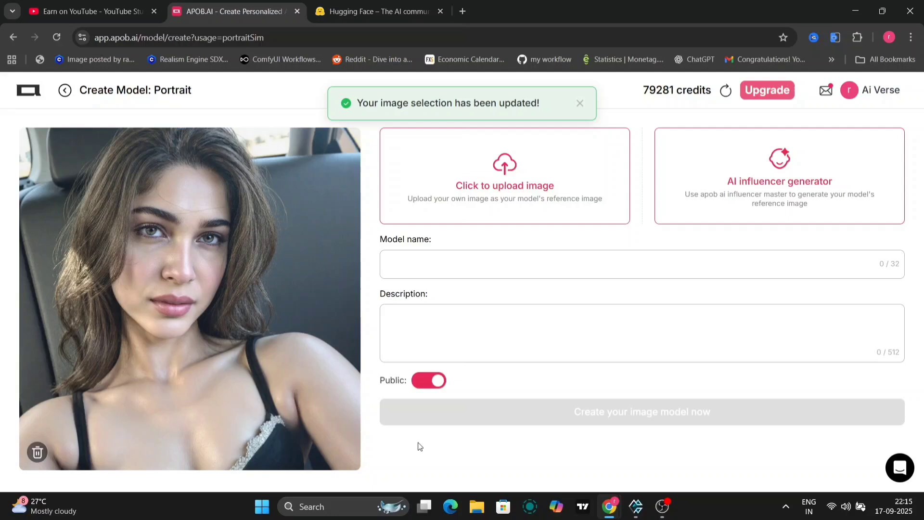
# Name the model 'zaya' and paste the prepared portrait description.
pyautogui.click(506, 270)
pyautogui.write('za')
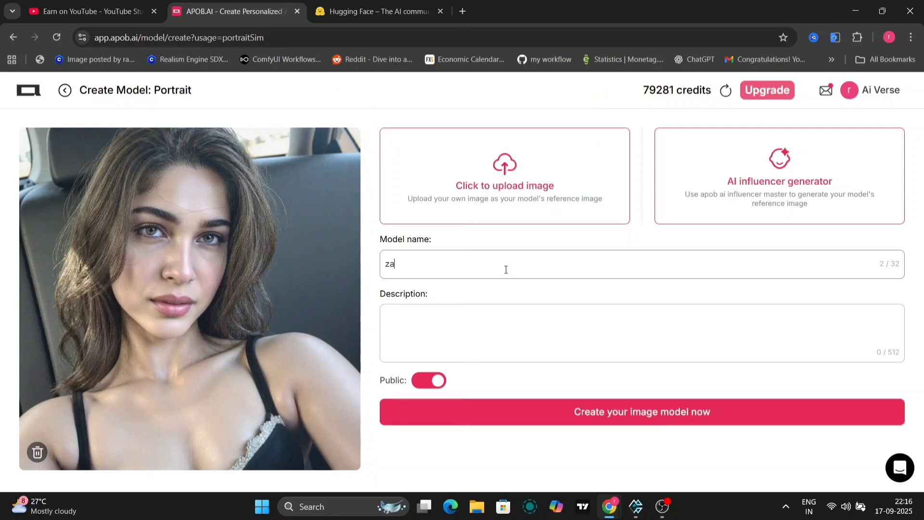
pyautogui.write('ya !')
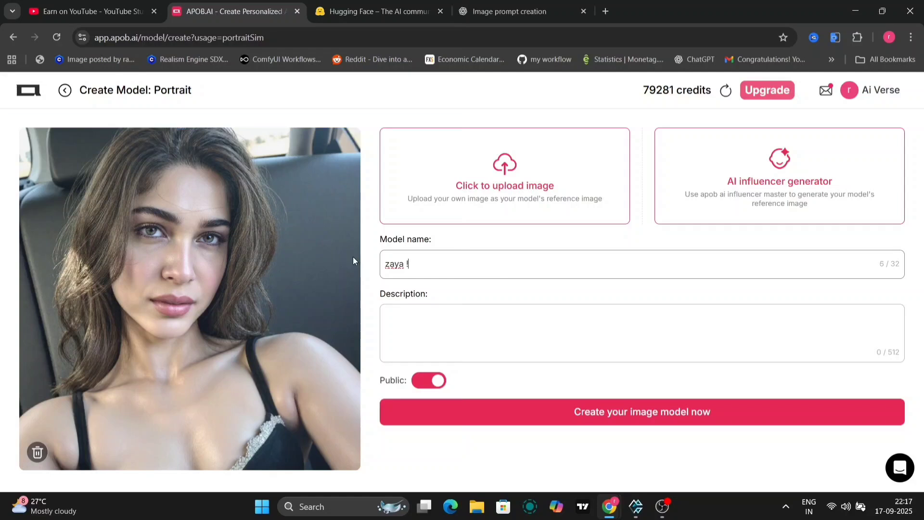
pyautogui.click(445, 337)
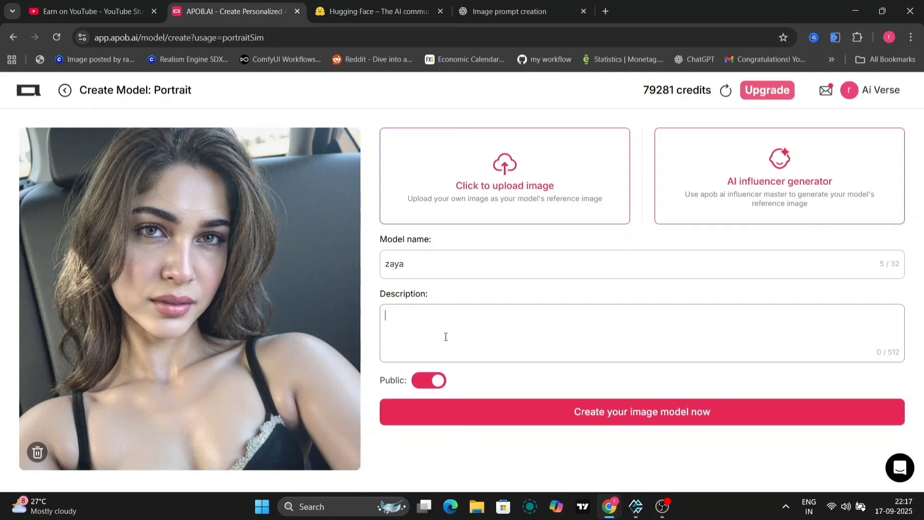
pyautogui.write('Ultra realistic portrait of a beautiful young woman sitting in the backseat of a car, natural daylight softly illuminating her face. She has smooth fair skin, sharp facial features, expressive hazel eyes, and slightly wavy medium-length brown hair. She is wearing a stylish black top with delicate silver lace details. The focus is on her face and upper body, with cinematic lighting, shallow depth of field, high detail, and soft natural tones, 8k, photorealistic, DSLR shot, cinematic close-up portrait.')
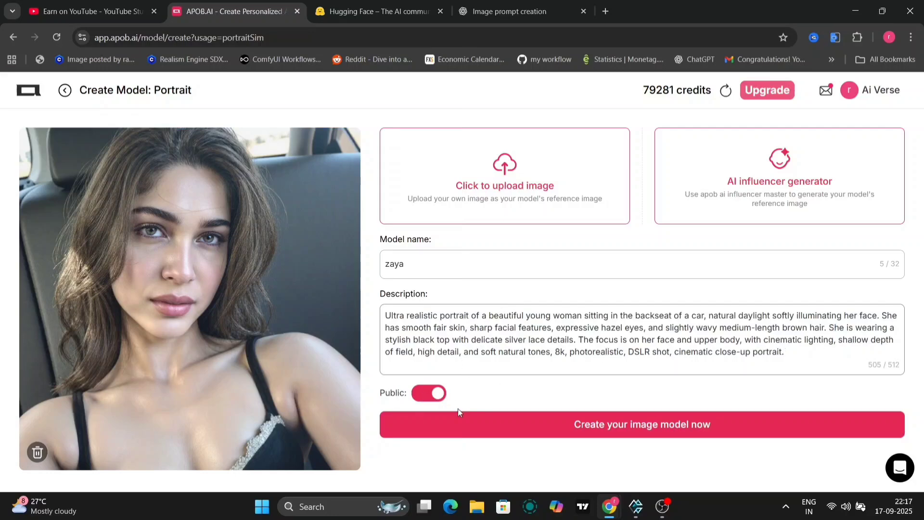
# Create the zaya portrait model from the filled-in form.
pyautogui.click(489, 425)
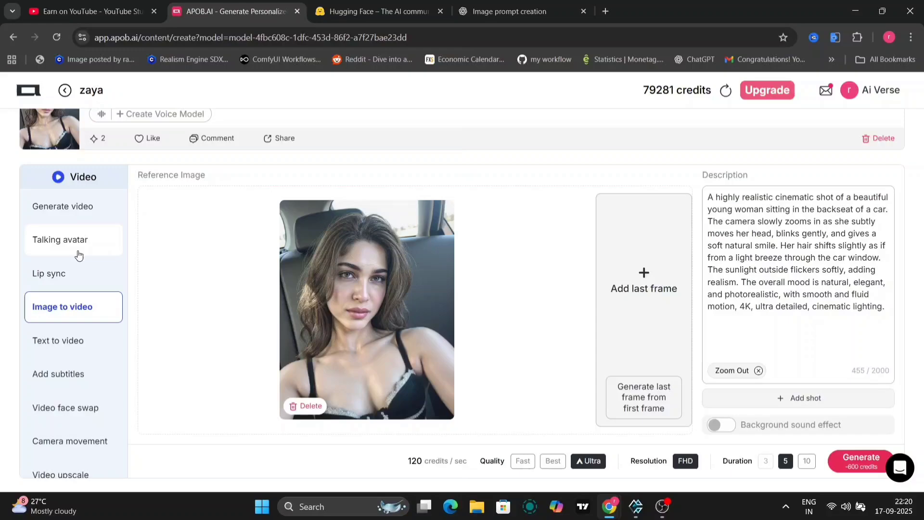
pyautogui.scroll(2, 51, 254)
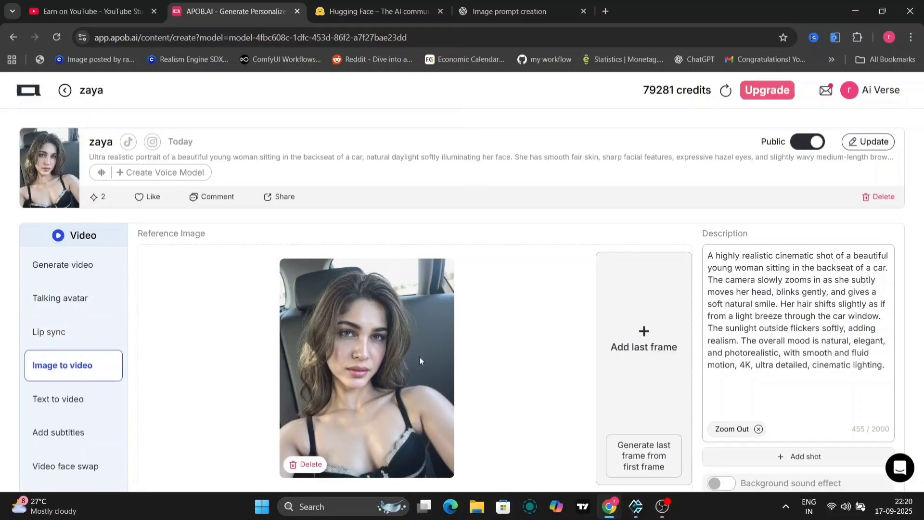
pyautogui.scroll(-1, 525, 327)
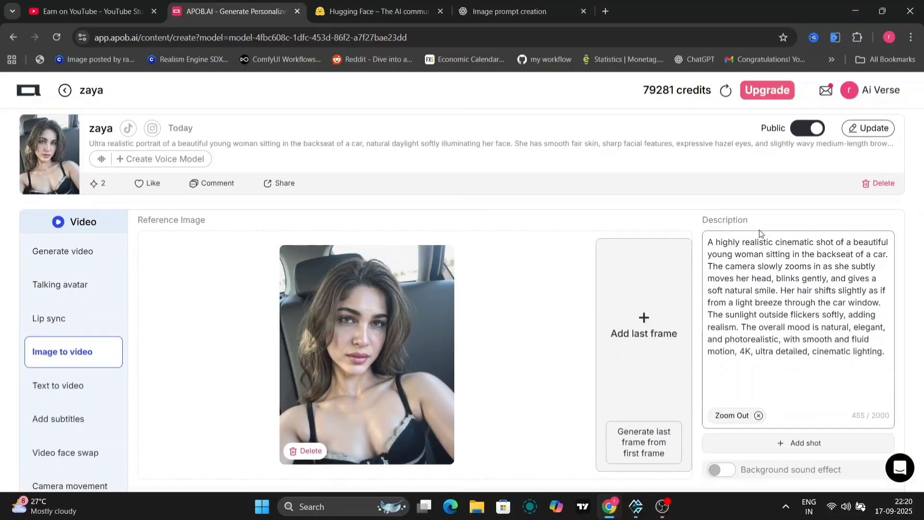
pyautogui.scroll(-2, 834, 366)
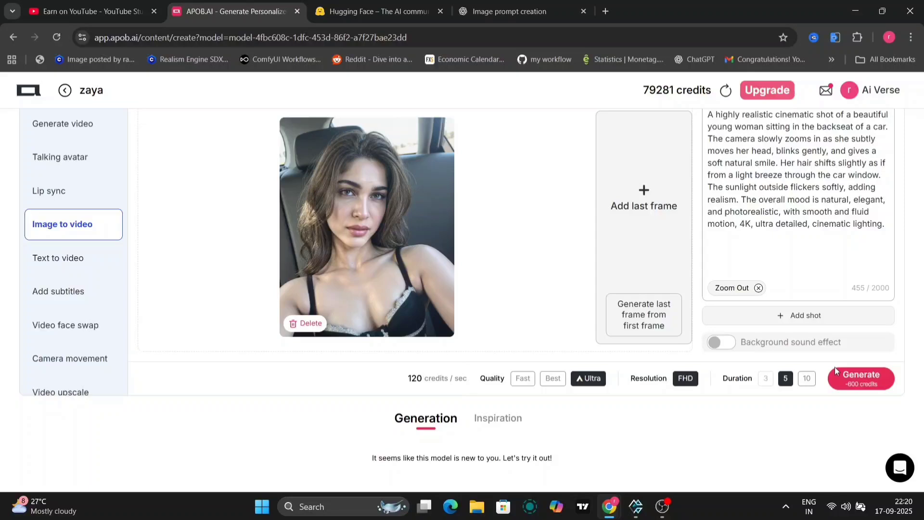
# Generate a 5-second Ultra-quality image-to-video clip with background sound effect enabled.
pyautogui.click(553, 379)
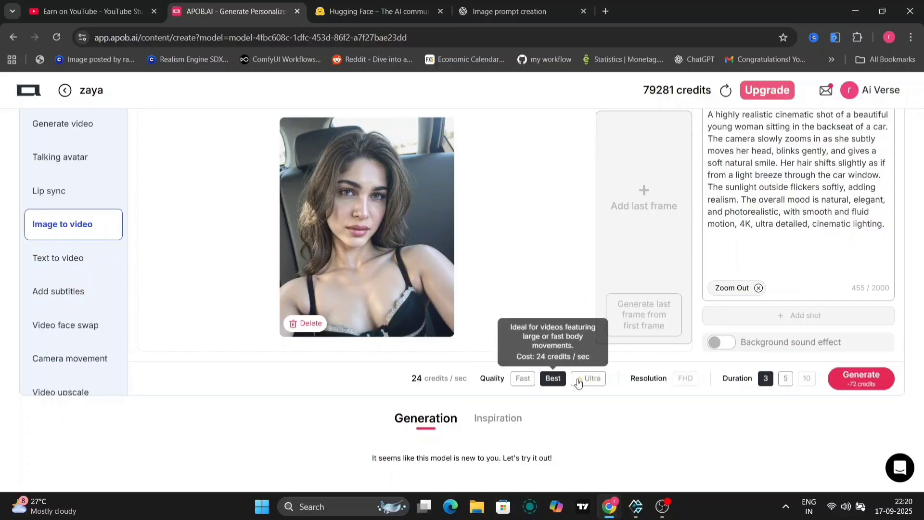
pyautogui.click(583, 381)
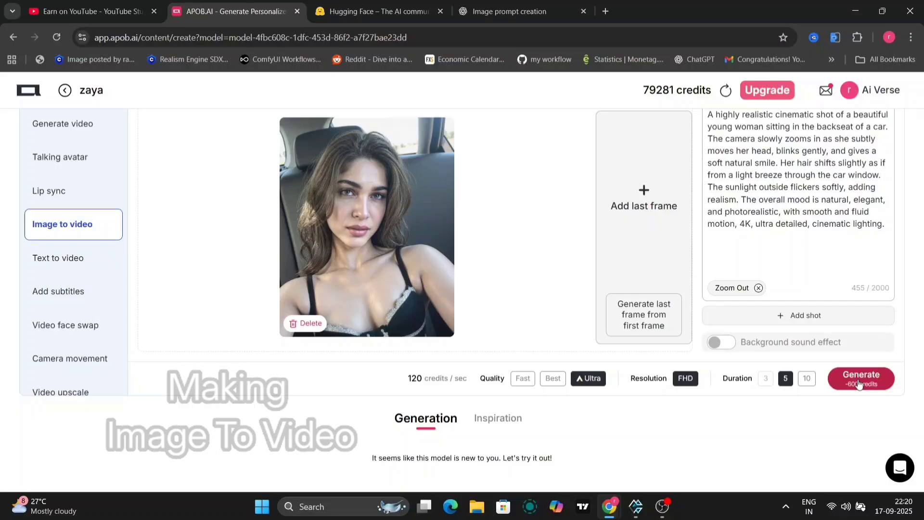
pyautogui.click(722, 343)
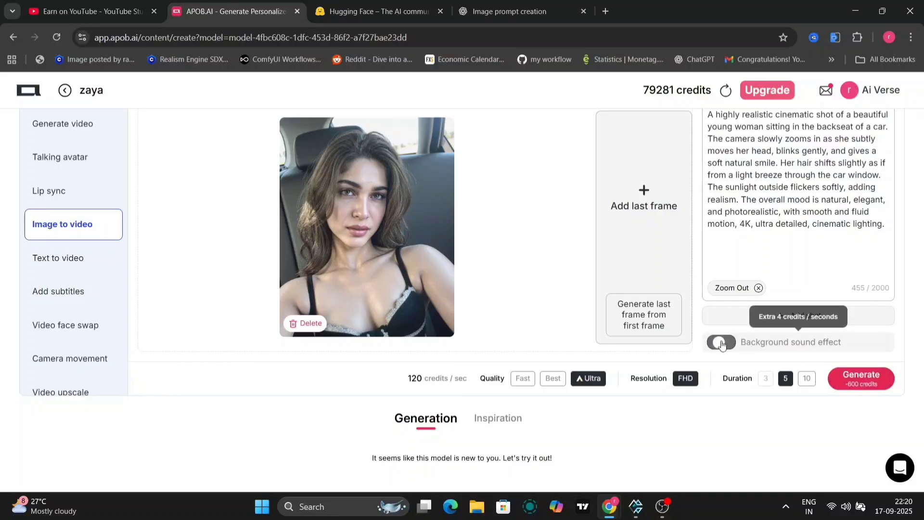
pyautogui.click(875, 382)
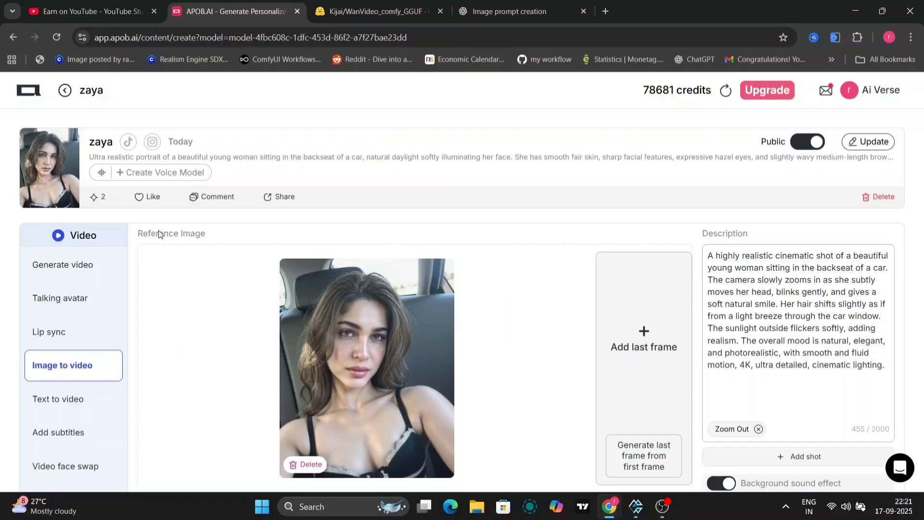
# Generate AI voices in English (United States) from zaya's profile and use Voice 3 as reference.
pyautogui.click(161, 173)
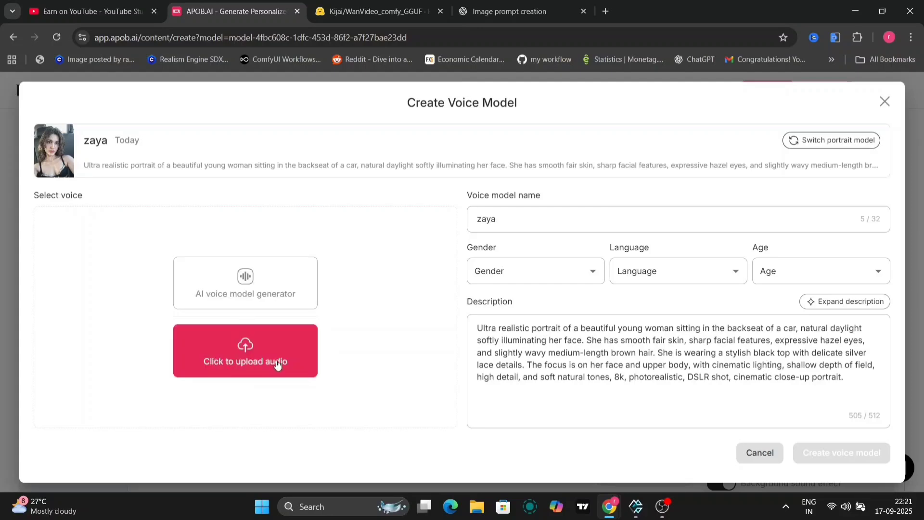
pyautogui.click(268, 277)
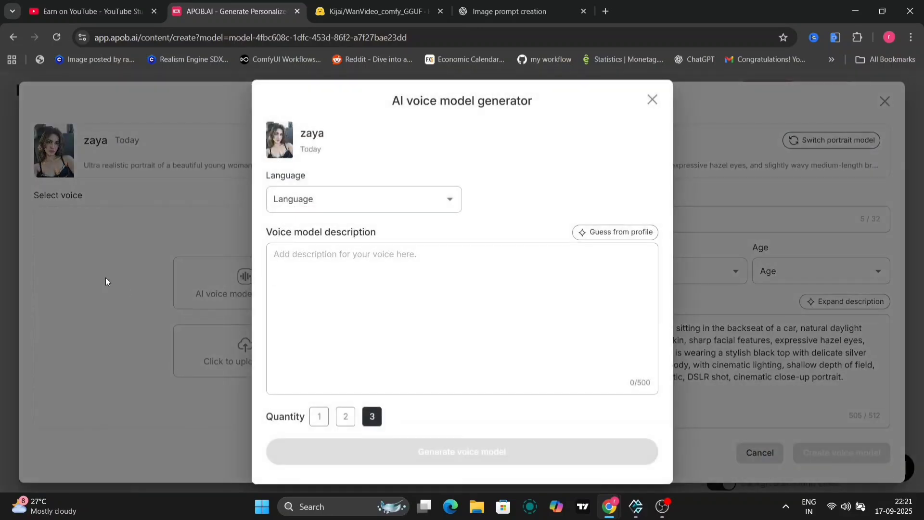
pyautogui.click(389, 208)
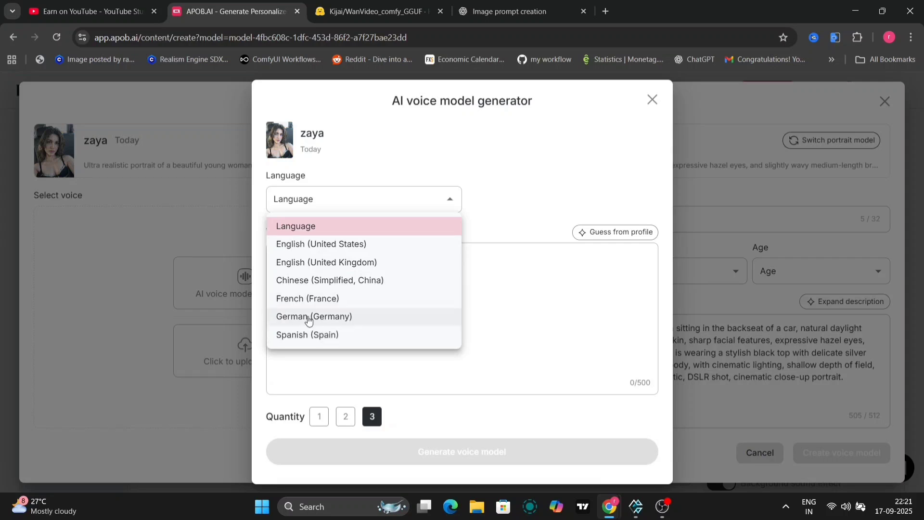
pyautogui.click(351, 244)
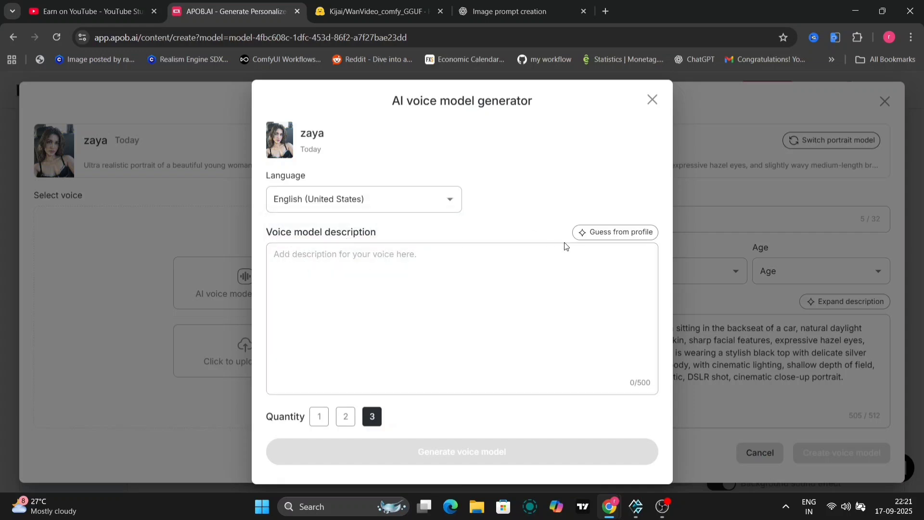
pyautogui.click(605, 233)
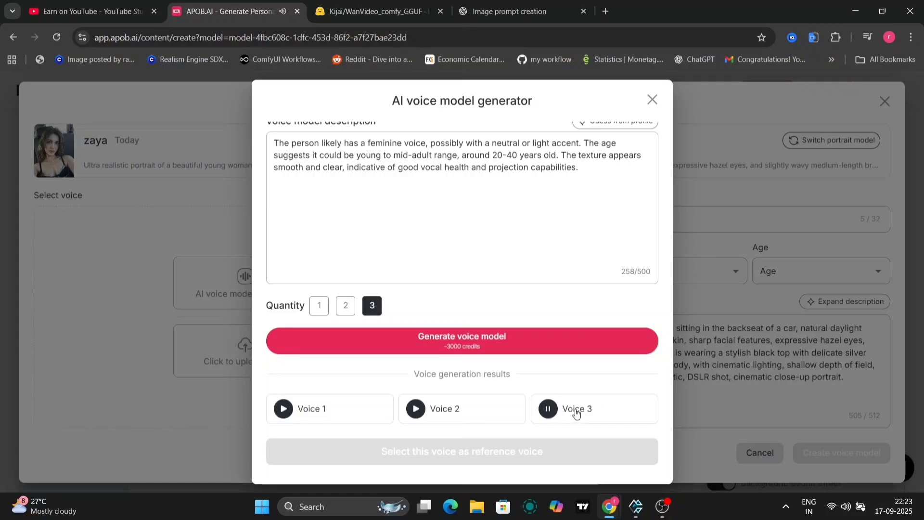
pyautogui.click(576, 410)
pyautogui.click(487, 451)
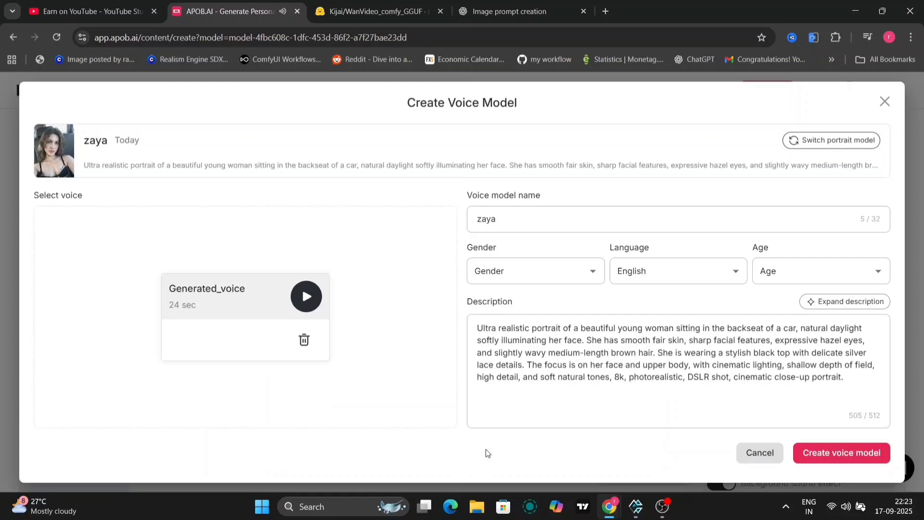
# Save zaya's voice model, then preview and download the finished image-to-video clip.
pyautogui.click(840, 454)
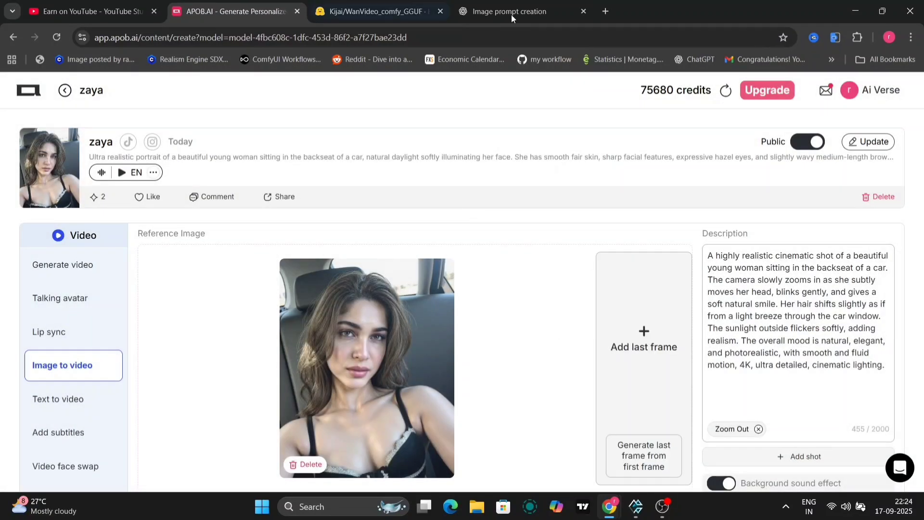
pyautogui.scroll(-8, 496, 286)
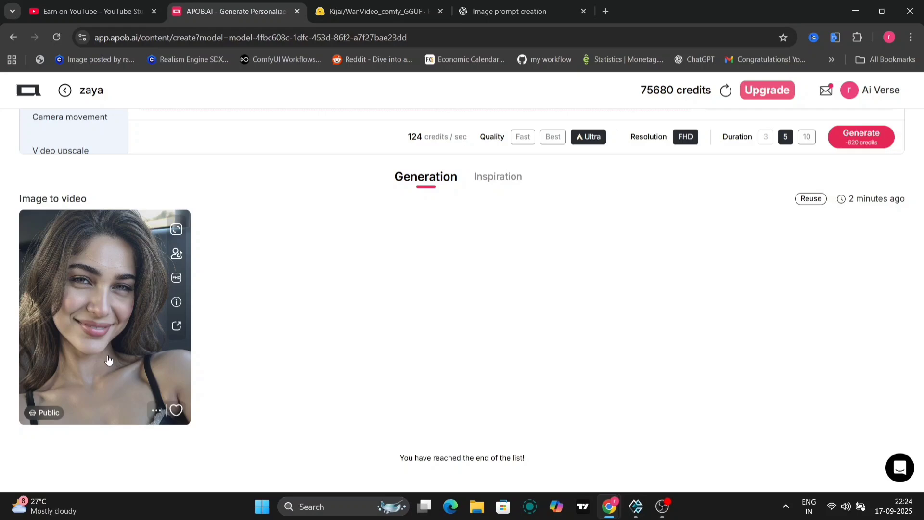
pyautogui.click(109, 360)
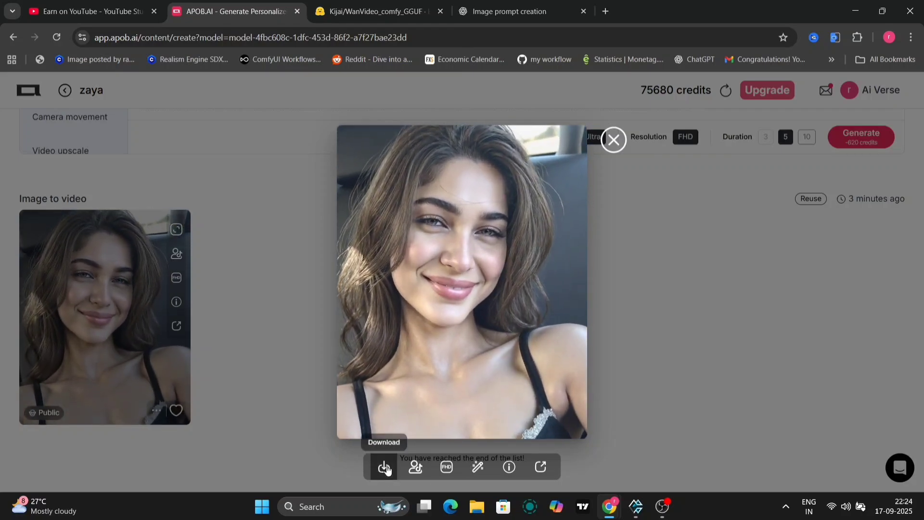
pyautogui.click(385, 467)
pyautogui.click(613, 140)
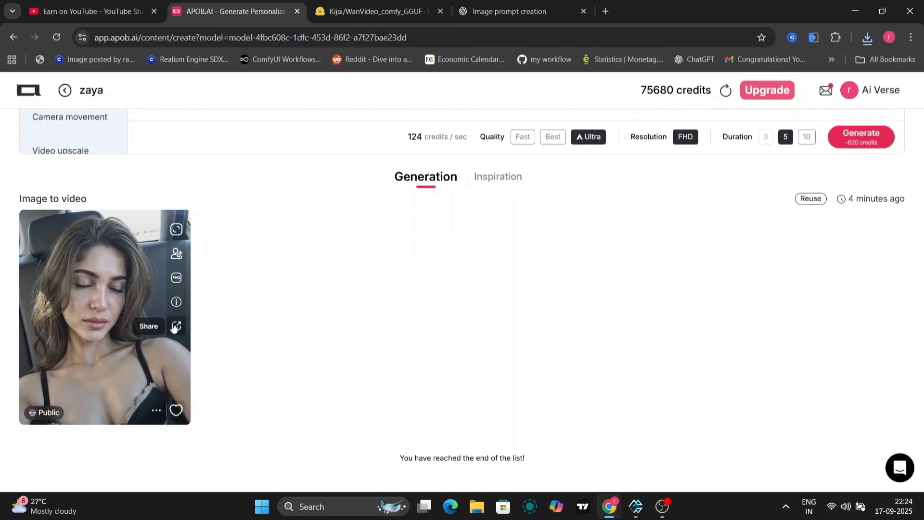
# Send the video to the talking-avatar lip sync tool with Ultra quality and zaya's voice.
pyautogui.click(177, 255)
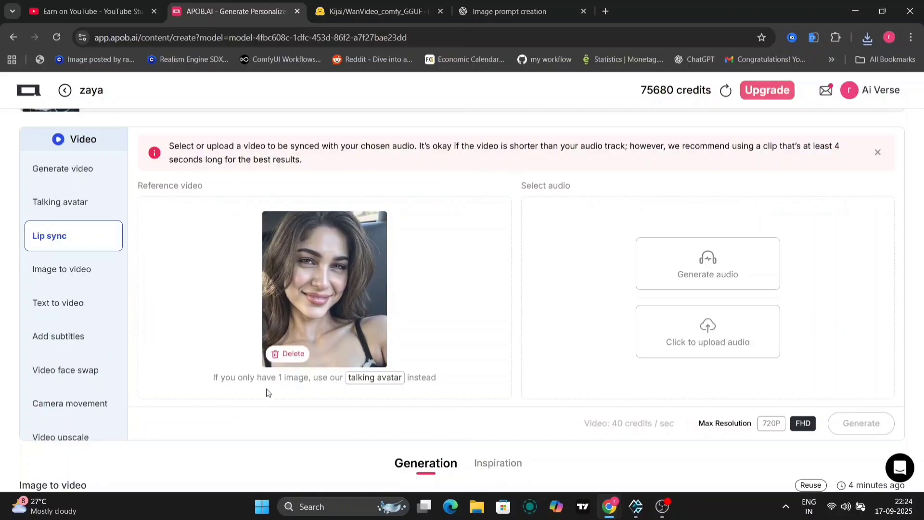
pyautogui.click(377, 381)
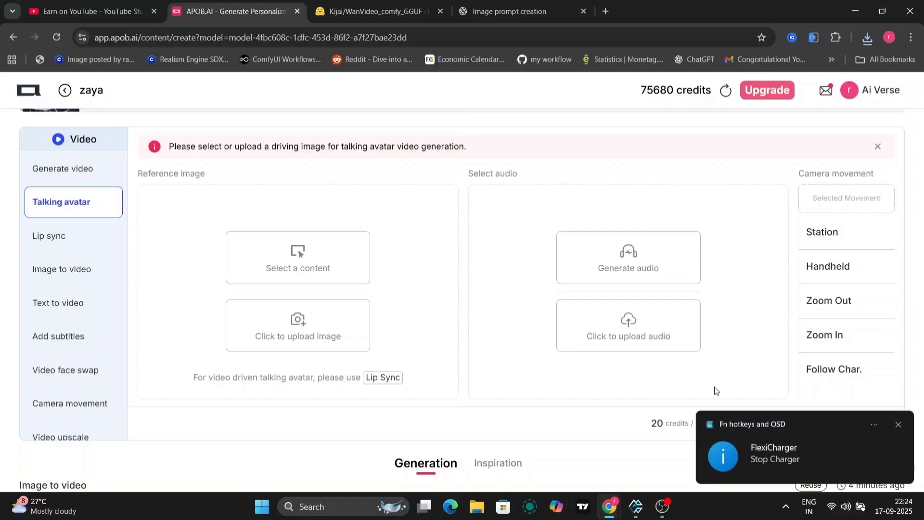
pyautogui.click(898, 424)
pyautogui.moveTo(828, 355)
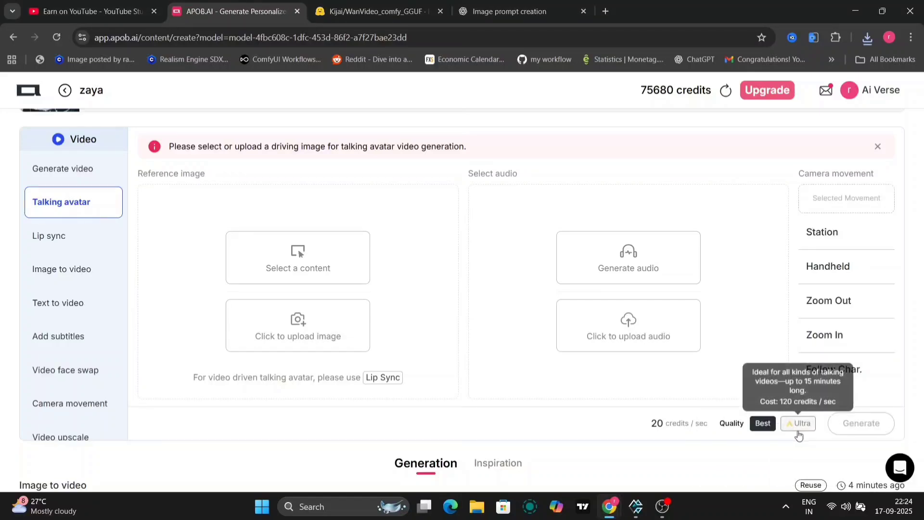
pyautogui.click(798, 430)
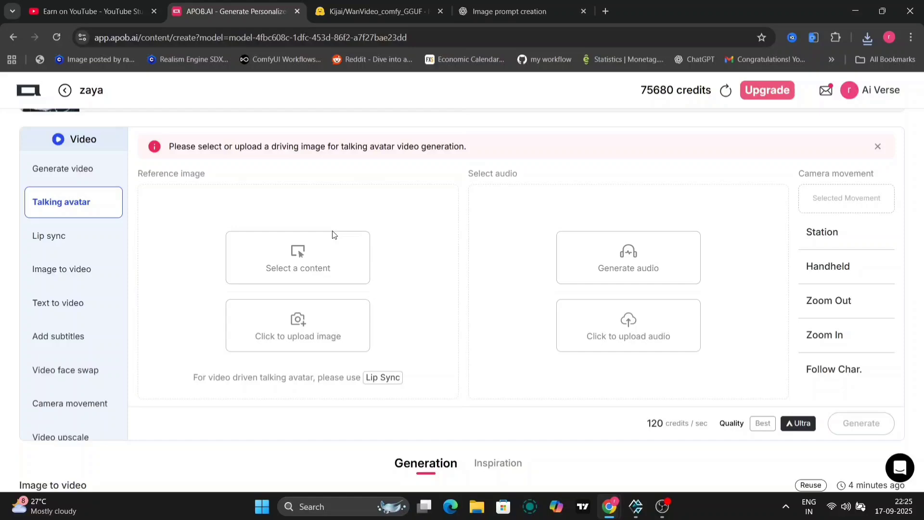
pyautogui.scroll(-4, 292, 327)
pyautogui.scroll(4, 293, 327)
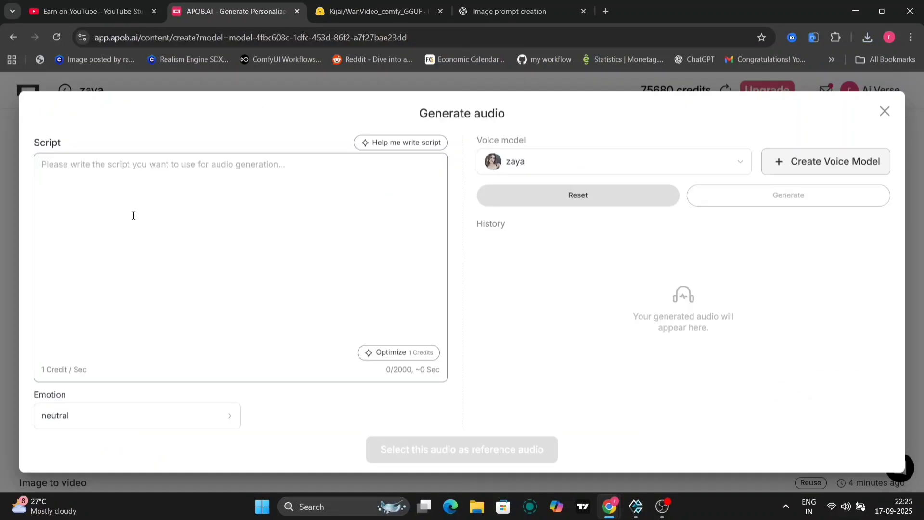
pyautogui.click(672, 159)
pyautogui.click(672, 160)
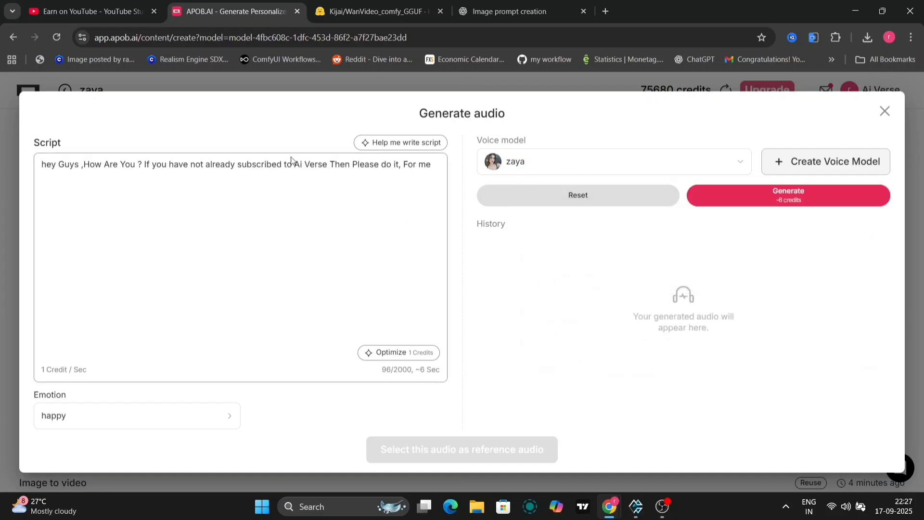
# Have the AI write a full audio script from the pasted subscribe-to-AI Verse message.
pyautogui.click(378, 142)
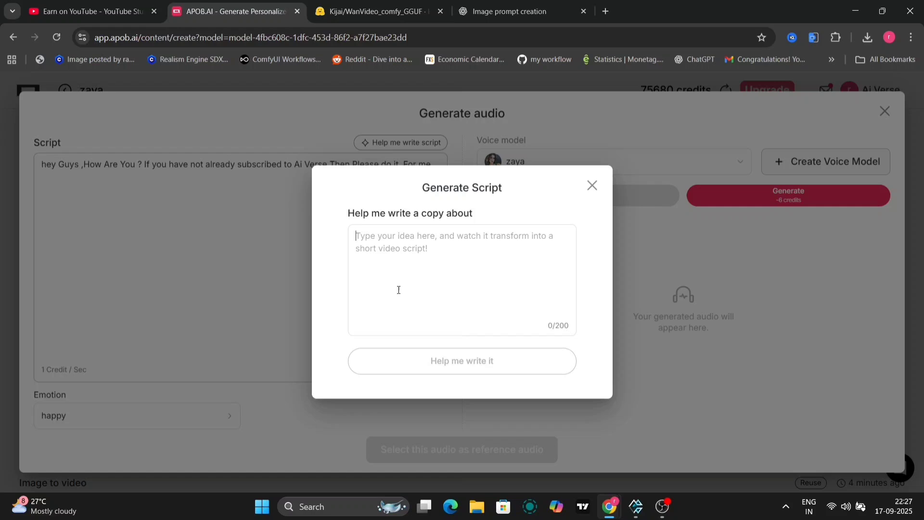
pyautogui.write('hey Guys ,How Are You ? If you have not already subscribed to Ai Verse Then Please do it, For me')
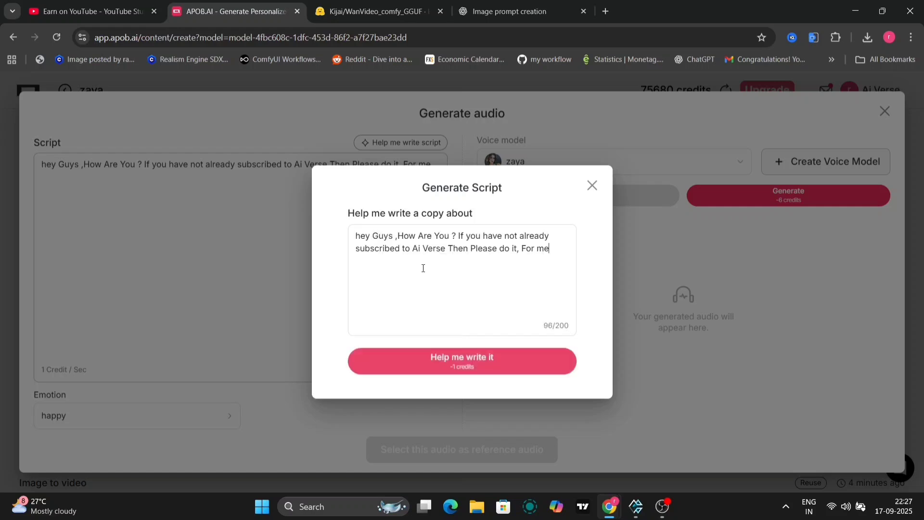
pyautogui.click(446, 364)
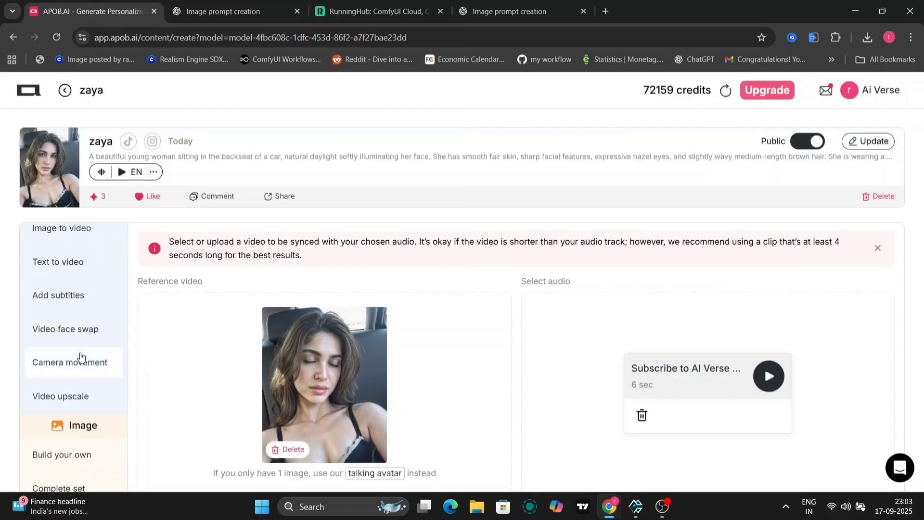
pyautogui.scroll(-2, 72, 337)
# Generate Ultra 4K images from the Turkey complete-set image preset.
pyautogui.click(80, 357)
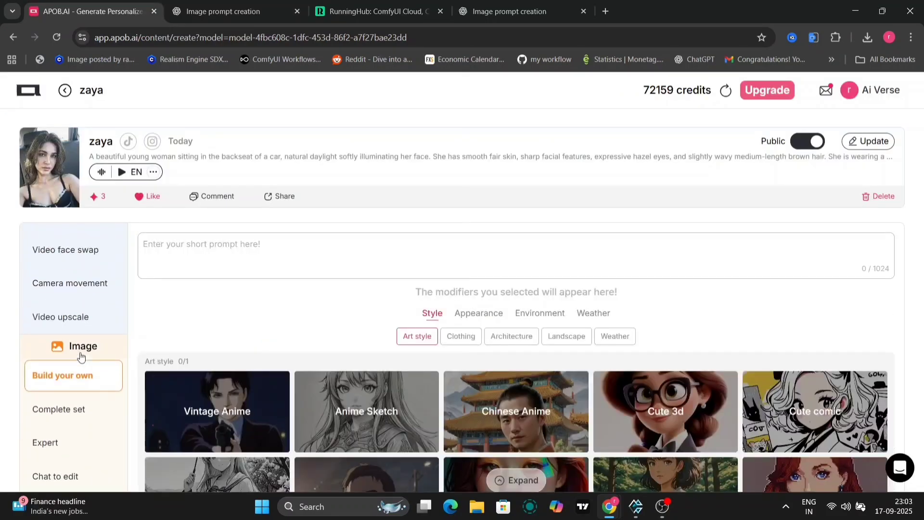
pyautogui.click(82, 423)
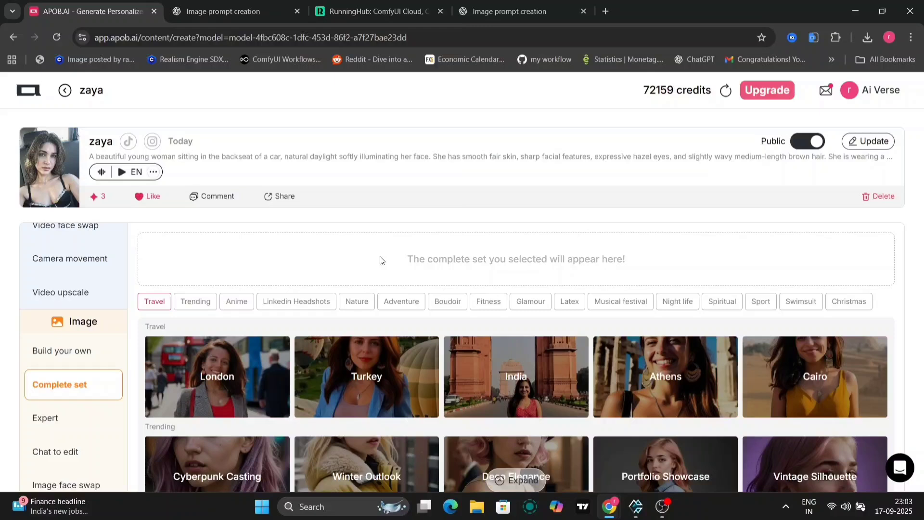
pyautogui.scroll(-1, 406, 263)
pyautogui.click(366, 312)
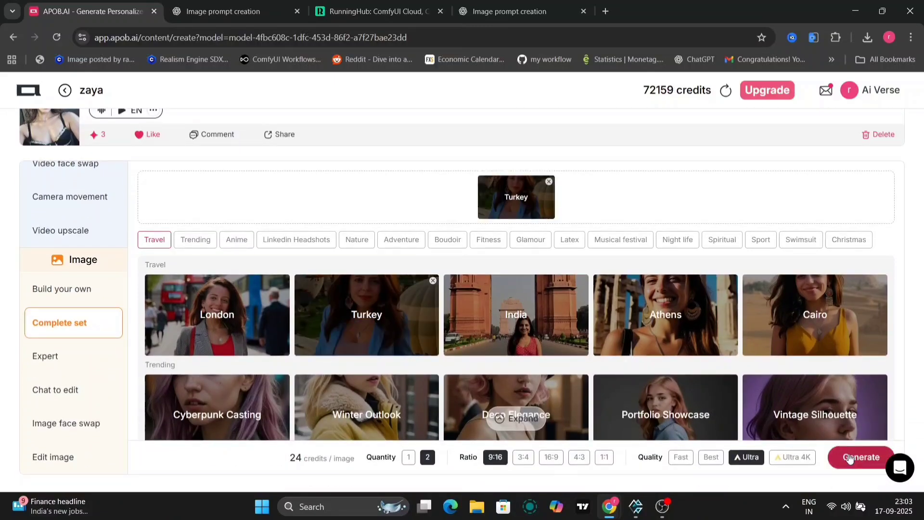
pyautogui.click(794, 458)
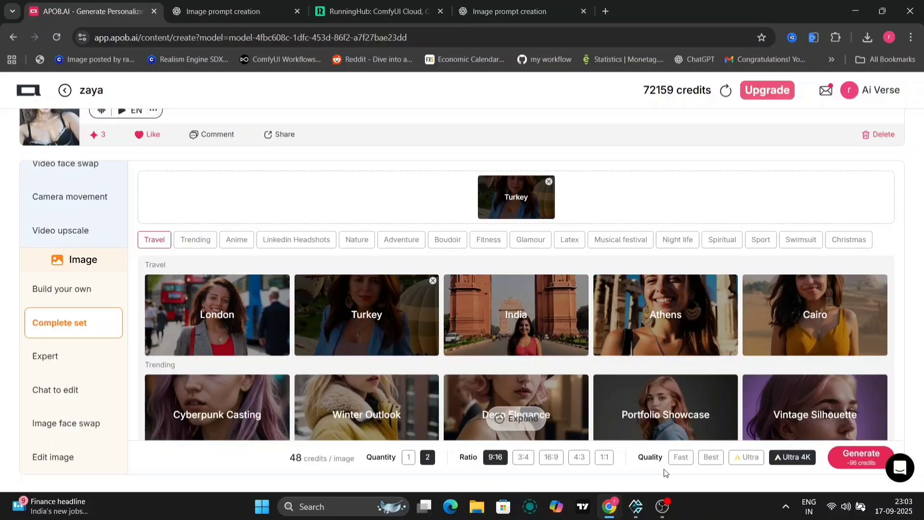
pyautogui.click(862, 457)
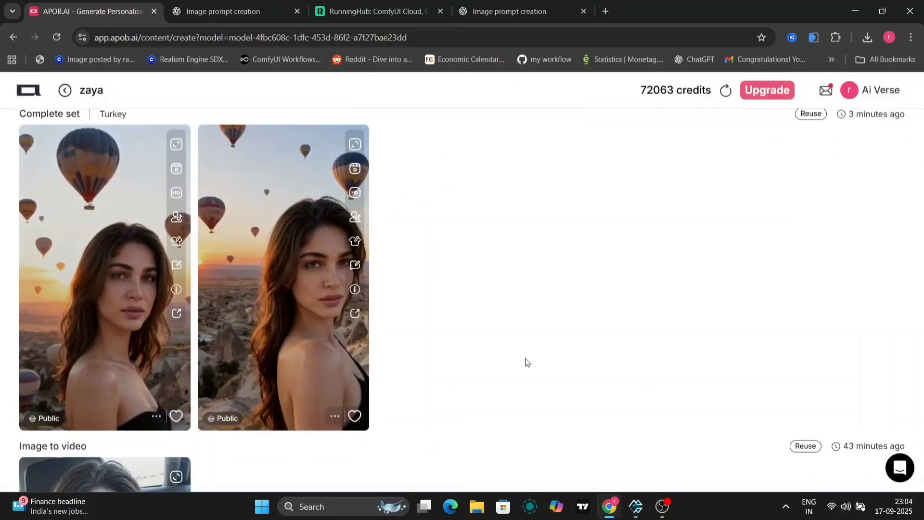
# Inspect both hot-air balloon sunset images enlarged, then close them.
pyautogui.click(289, 248)
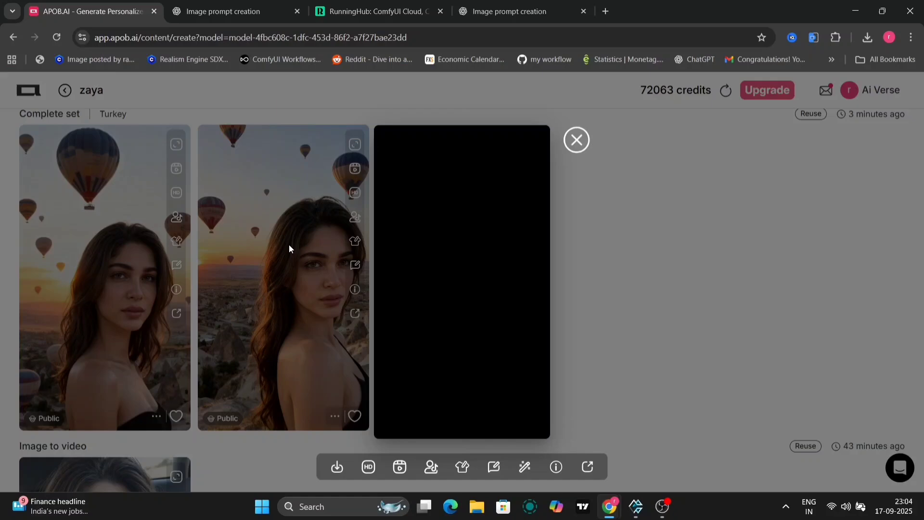
pyautogui.scroll(5, 527, 281)
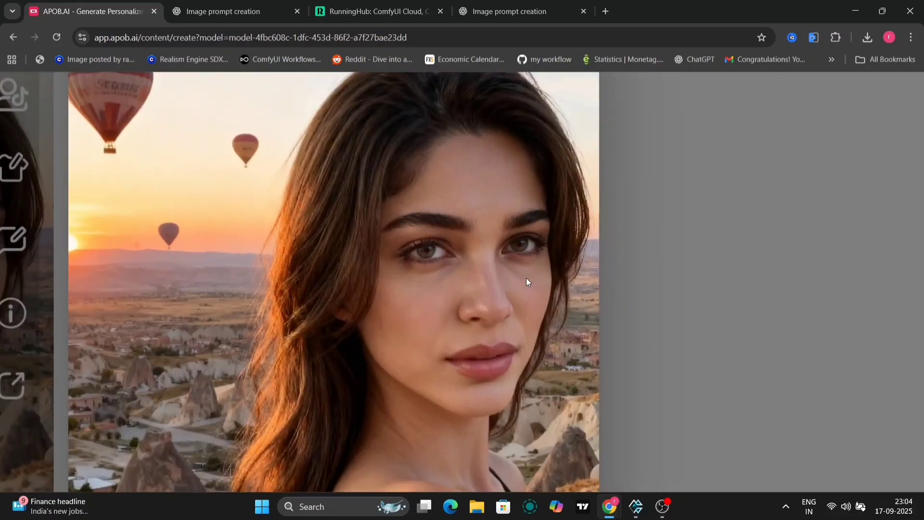
pyautogui.scroll(-5, 527, 281)
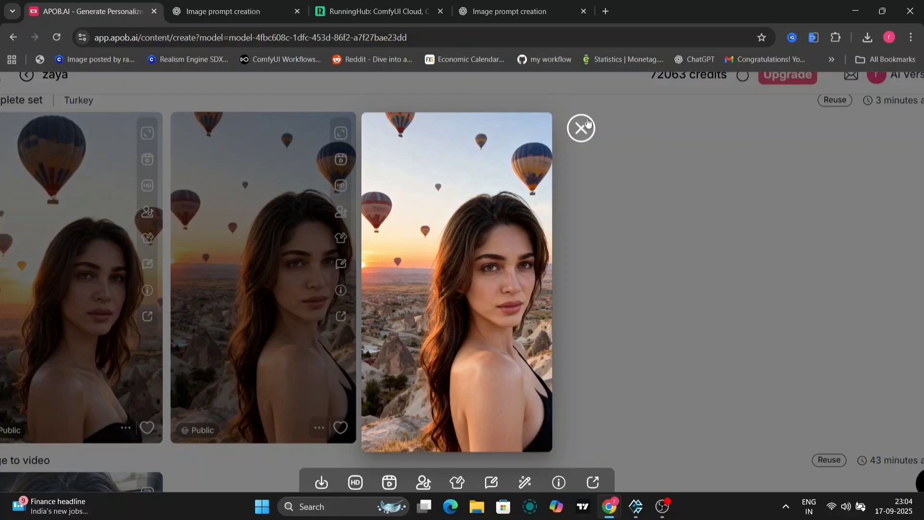
pyautogui.click(581, 128)
pyautogui.click(41, 315)
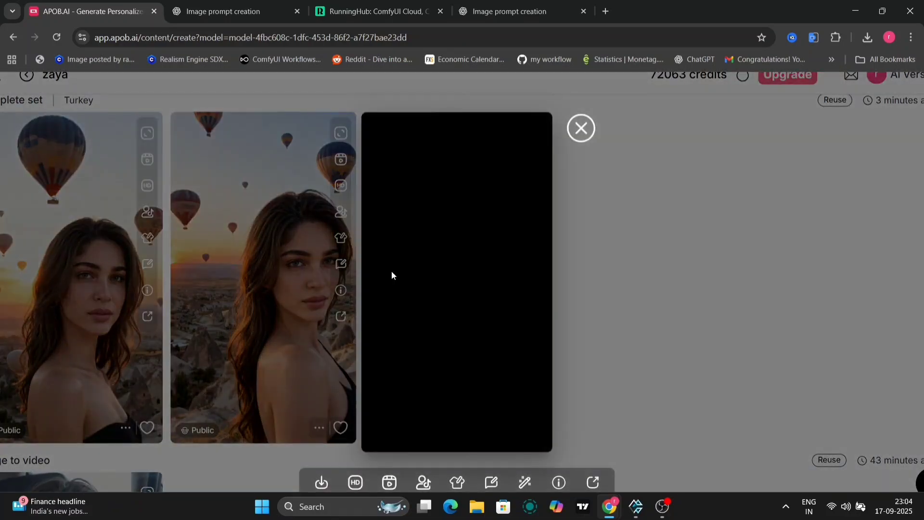
pyautogui.scroll(3, 455, 259)
pyautogui.scroll(-3, 455, 258)
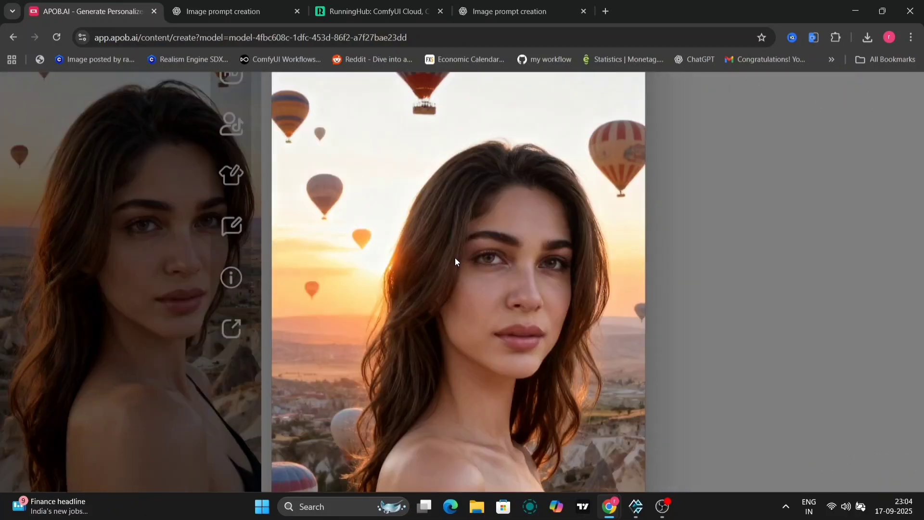
pyautogui.scroll(-2, 455, 258)
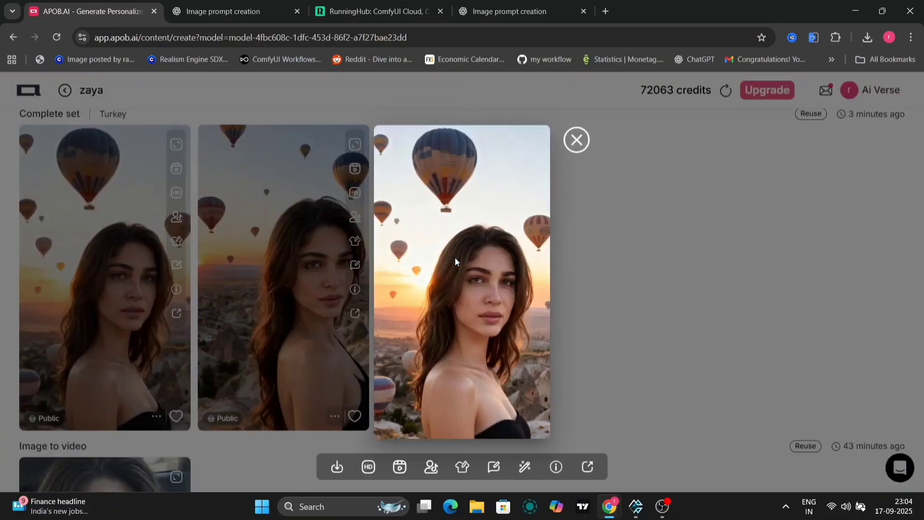
pyautogui.click(578, 141)
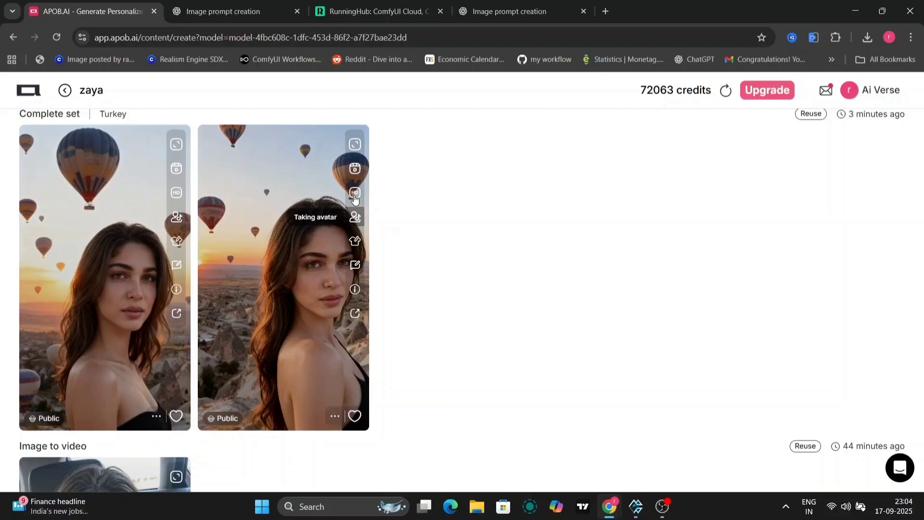
# Start an Ultra image-to-video clip from one balloon portrait and download the other balloon image.
pyautogui.click(355, 169)
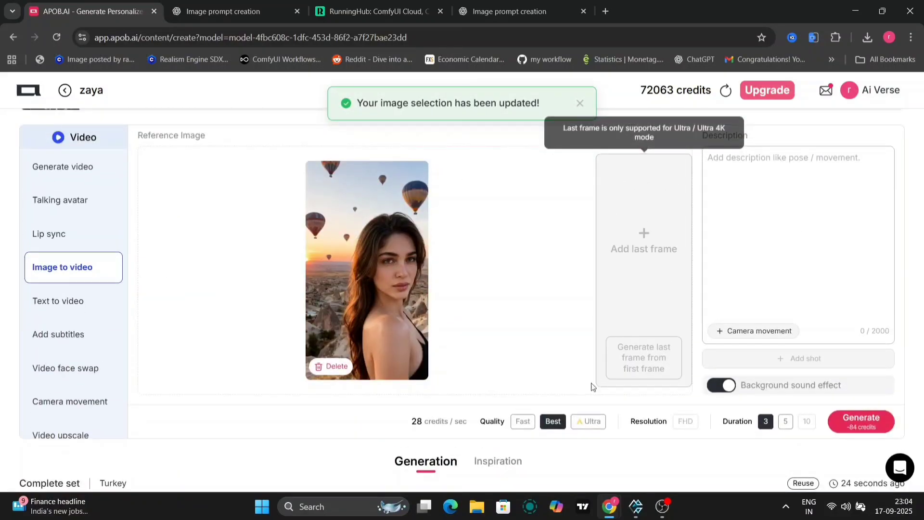
pyautogui.click(592, 424)
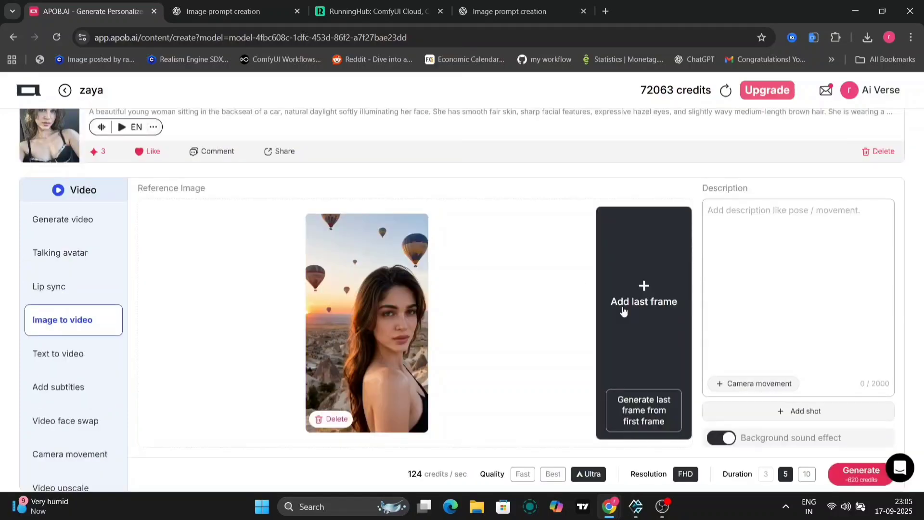
pyautogui.scroll(10, 624, 311)
pyautogui.click(335, 434)
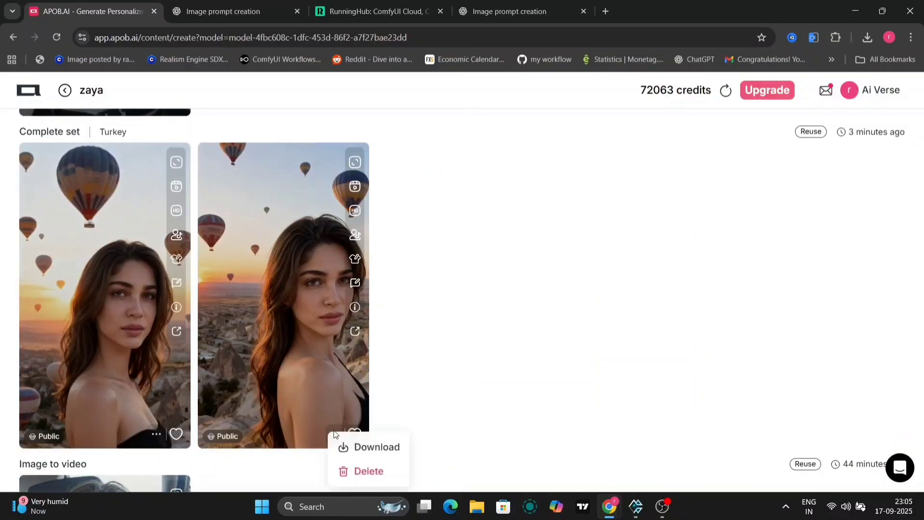
pyautogui.click(357, 448)
pyautogui.scroll(-10, 624, 234)
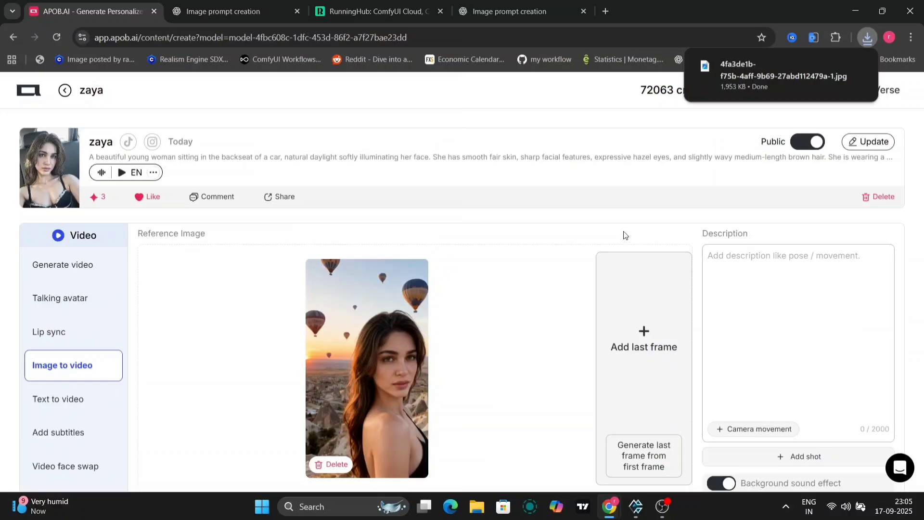
# Upload the downloaded balloon image as the last frame and add a Zoom Out camera movement.
pyautogui.click(656, 344)
pyautogui.click(554, 400)
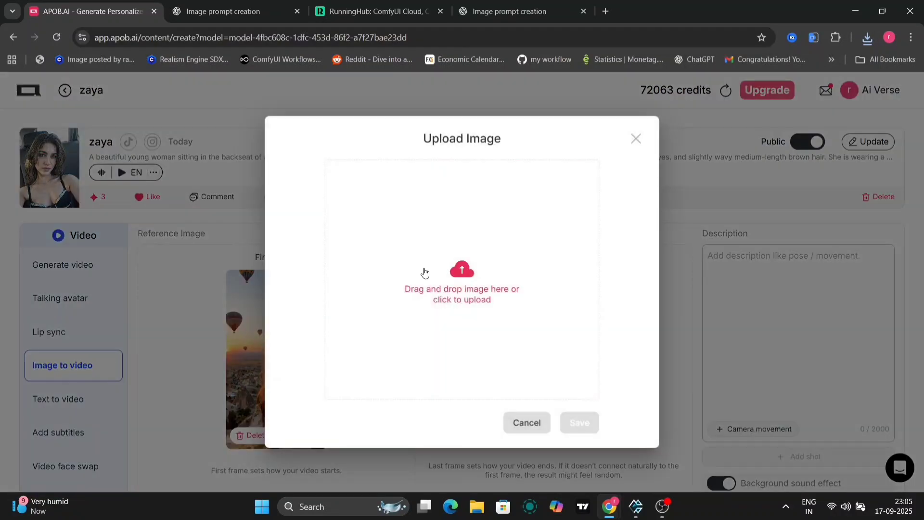
pyautogui.click(423, 270)
pyautogui.doubleClick(223, 220)
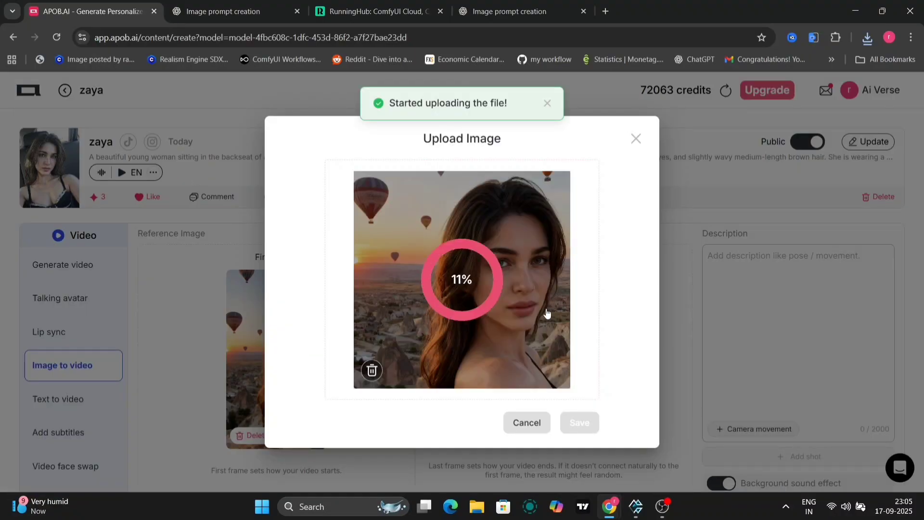
pyautogui.click(580, 423)
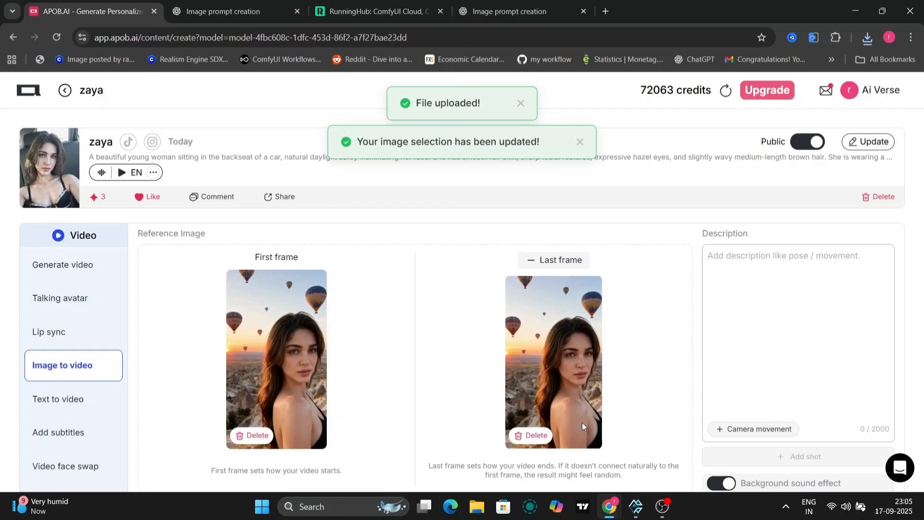
pyautogui.click(733, 430)
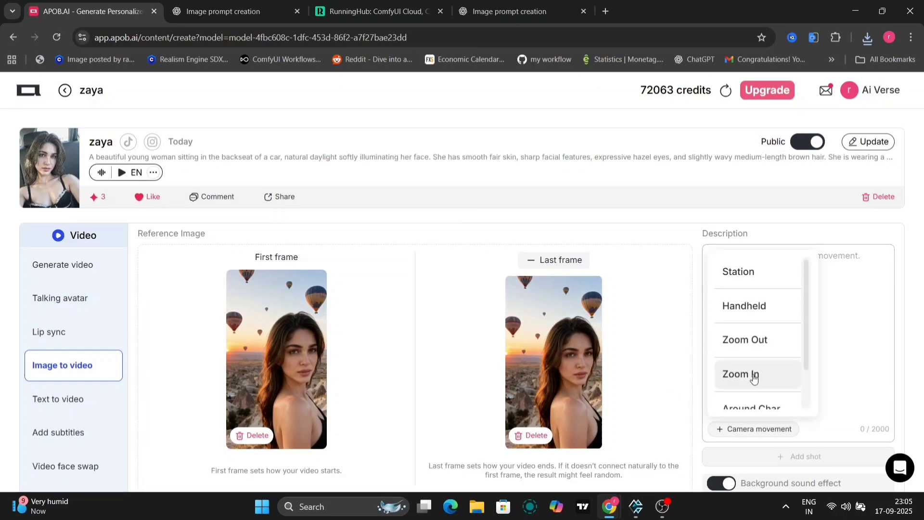
pyautogui.click(767, 340)
pyautogui.scroll(-5, 784, 374)
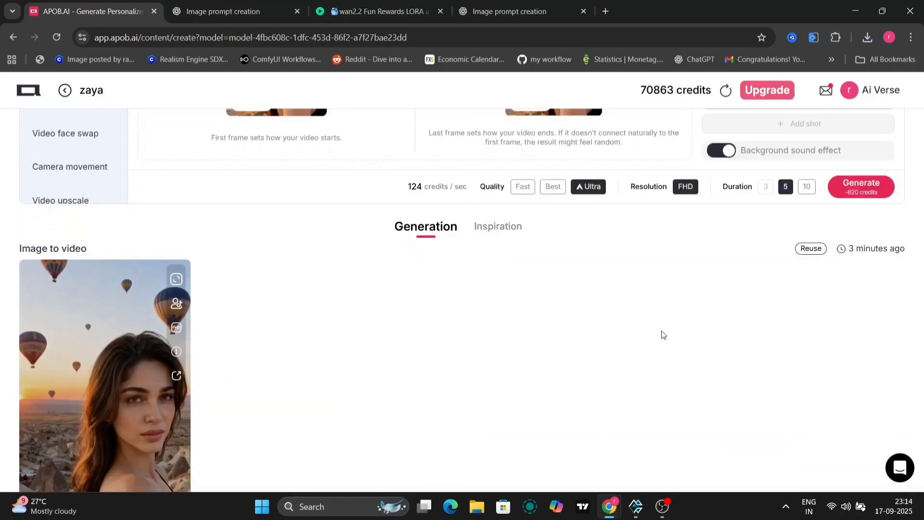
pyautogui.scroll(-1, 166, 369)
# Preview the balloon image-to-video clip, then send it to lip sync.
pyautogui.click(161, 370)
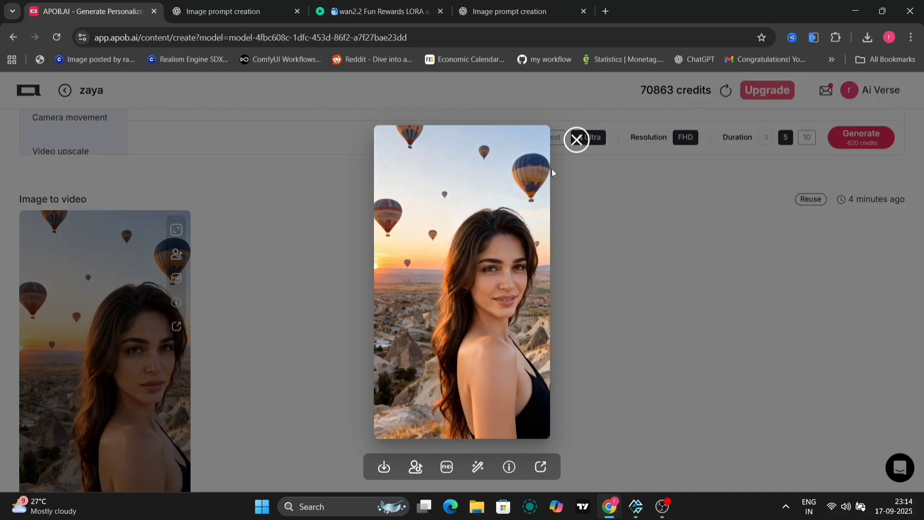
pyautogui.click(575, 142)
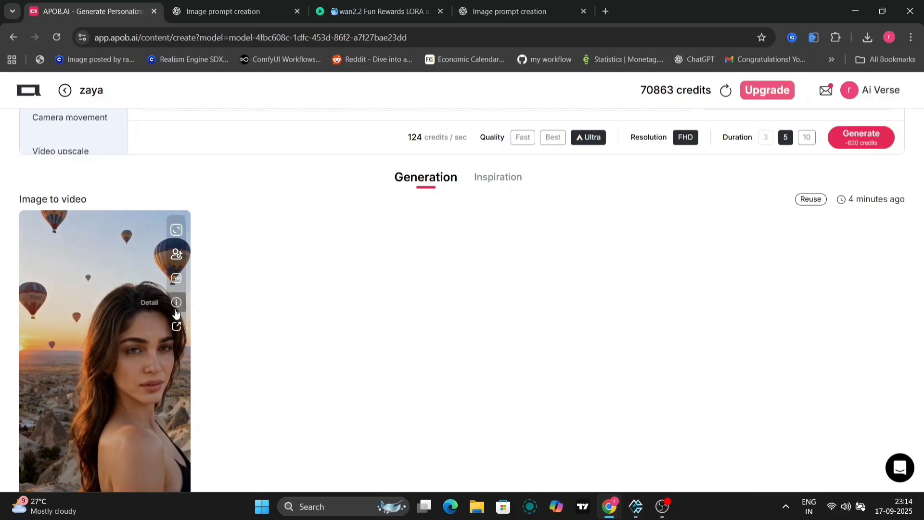
pyautogui.click(176, 256)
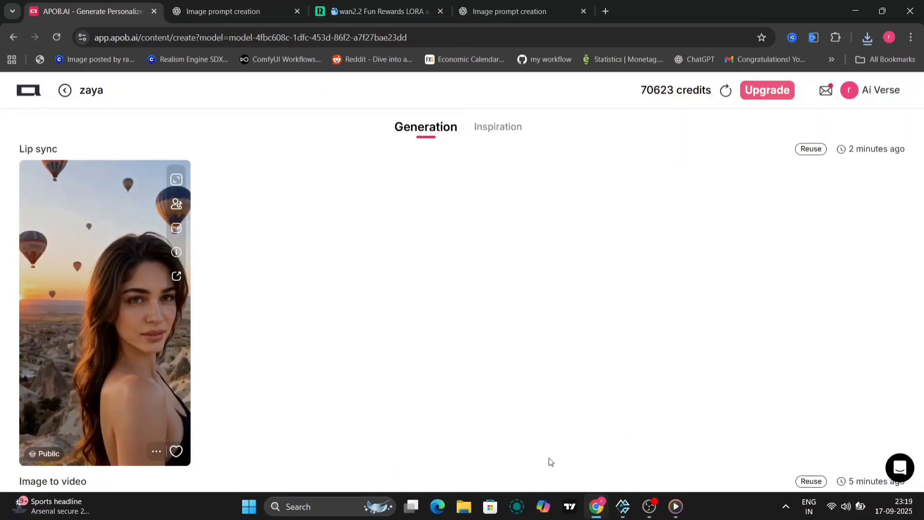
pyautogui.click(674, 513)
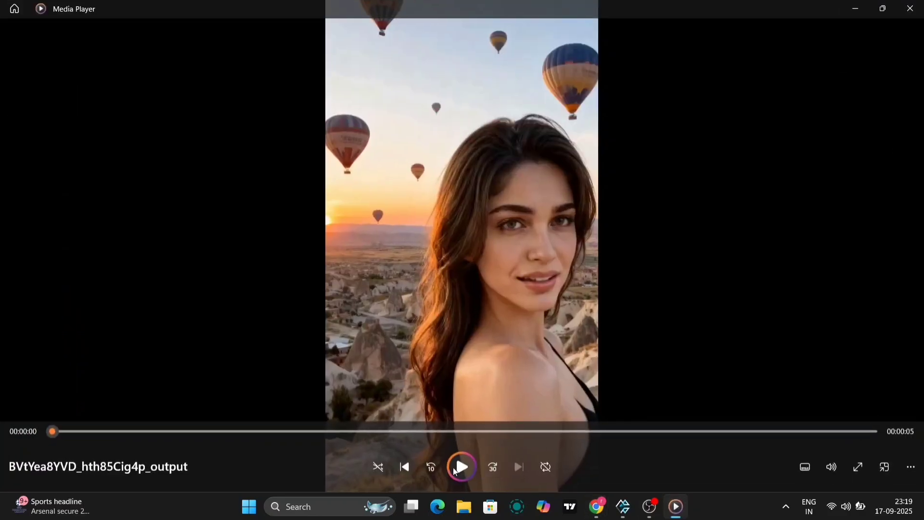
pyautogui.click(454, 471)
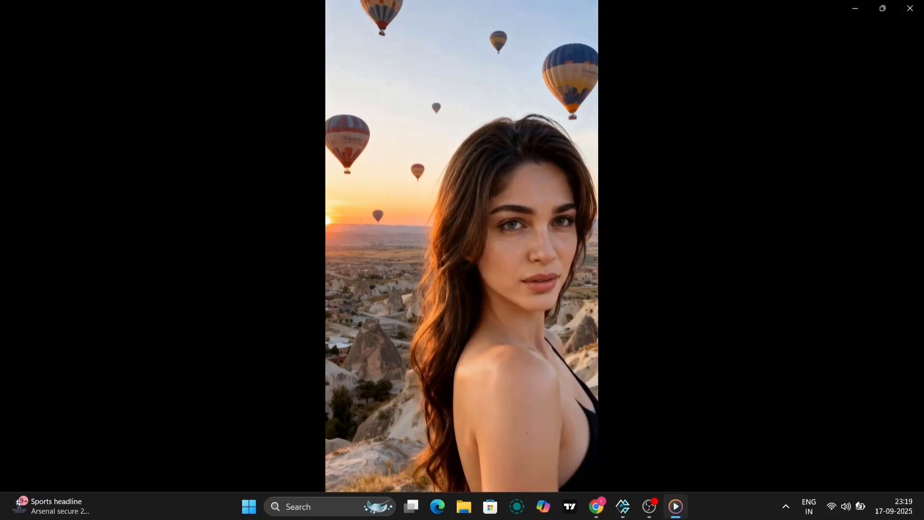
pyautogui.hotkey('alt', 'F4')
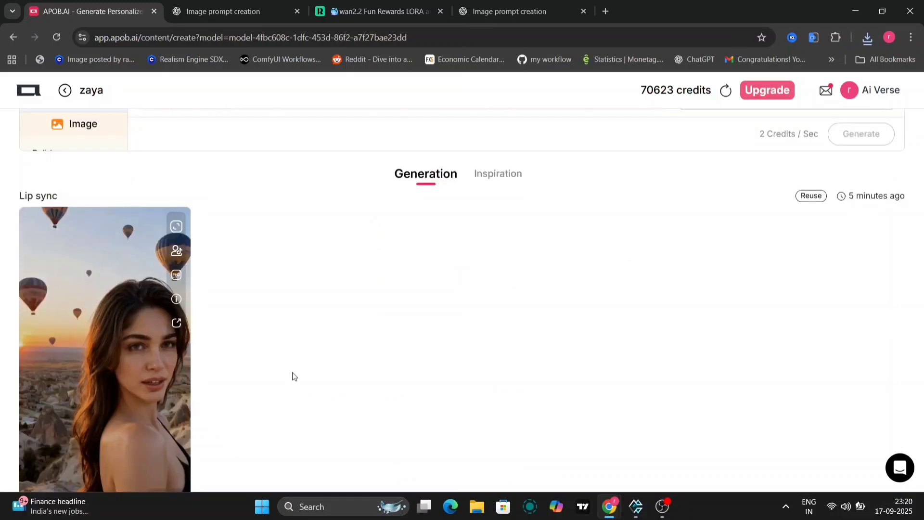
# Watch the 5-second balloon clip in Media Player and close the player.
pyautogui.scroll(-7, 352, 426)
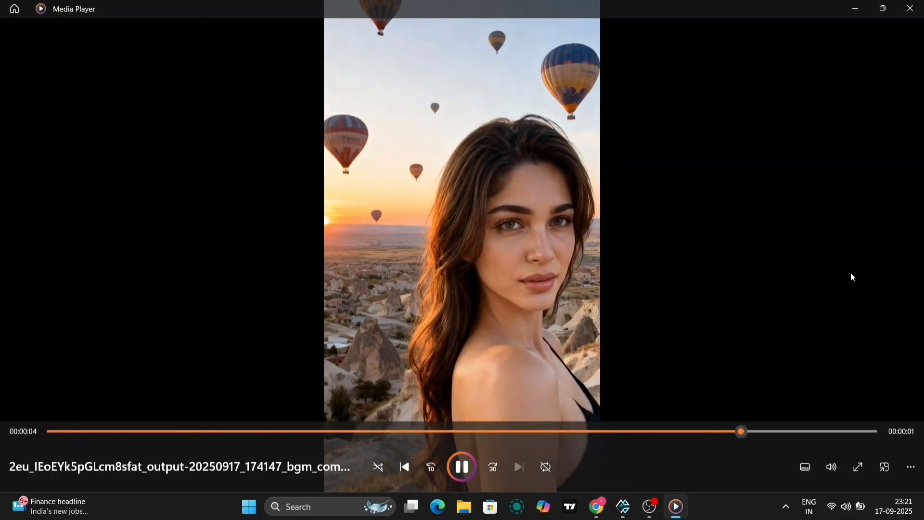
pyautogui.hotkey('alt', 'F4')
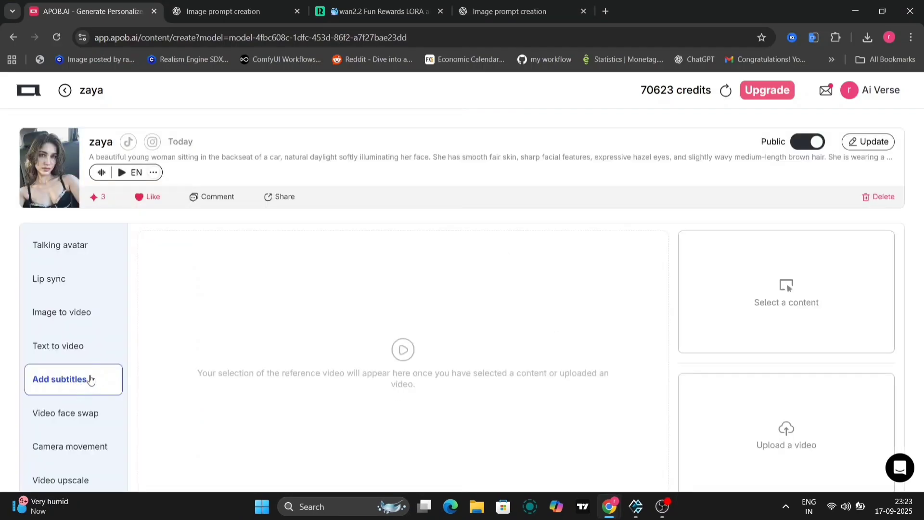
# Load the second balloon video from Downloads into Add subtitles, preview it and generate captions.
pyautogui.click(770, 419)
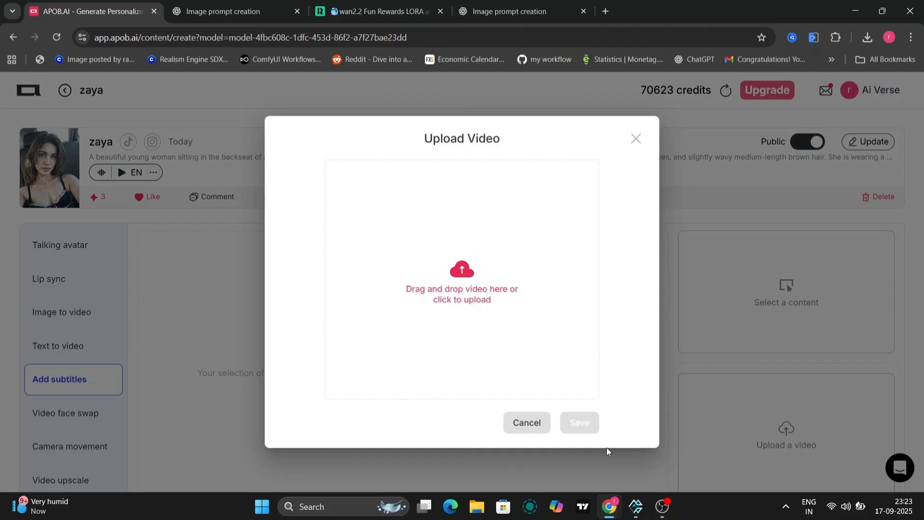
pyautogui.click(454, 309)
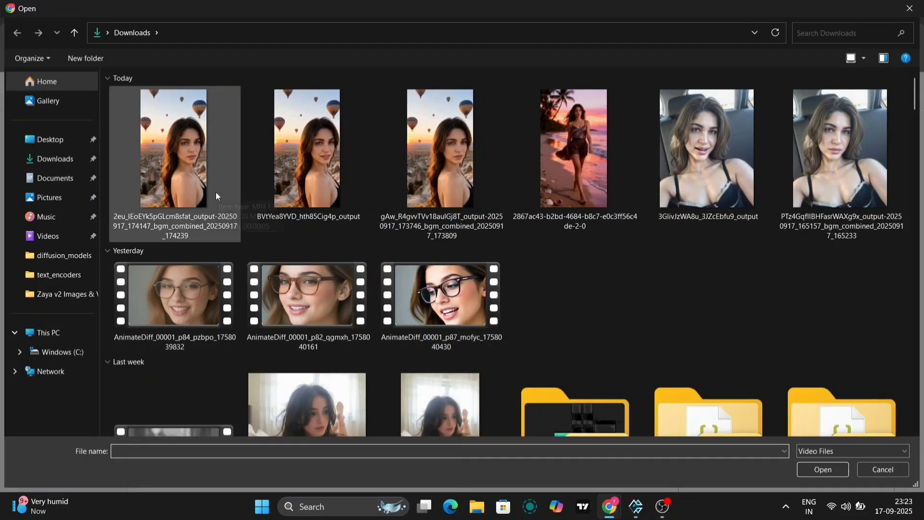
pyautogui.doubleClick(318, 154)
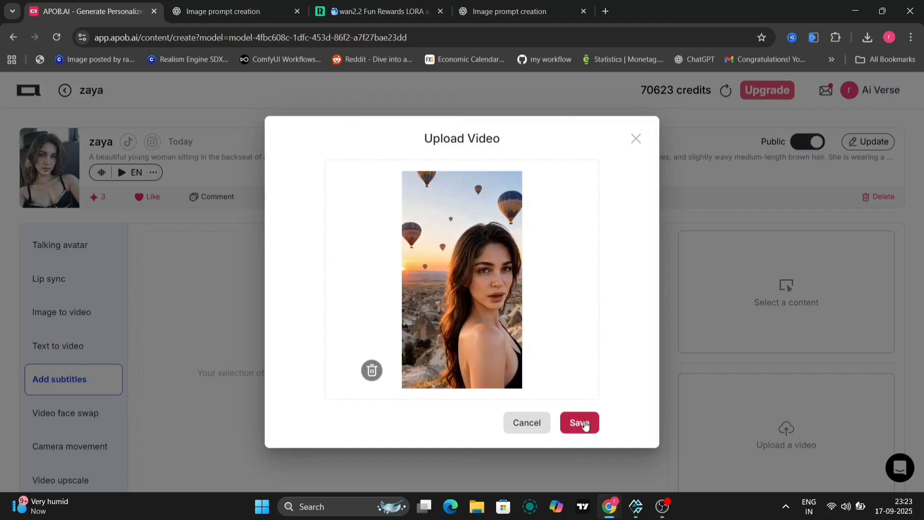
pyautogui.click(584, 424)
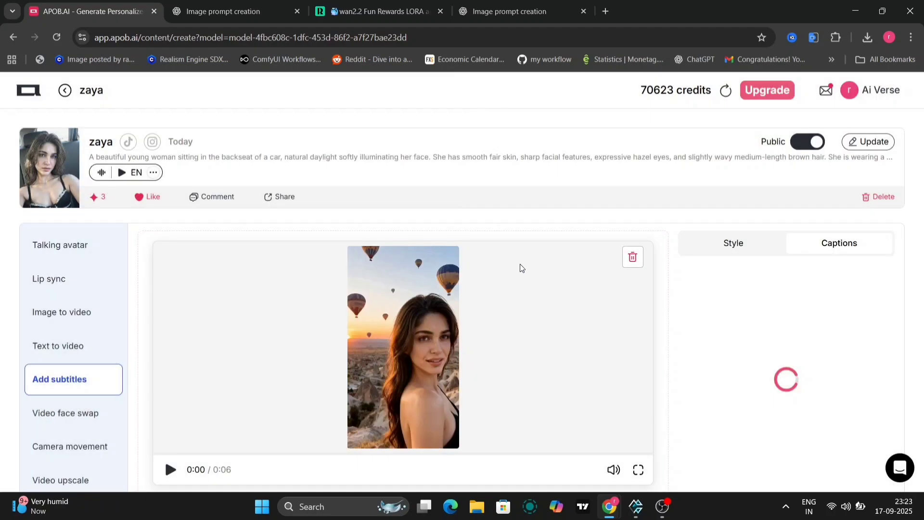
pyautogui.scroll(-2, 520, 268)
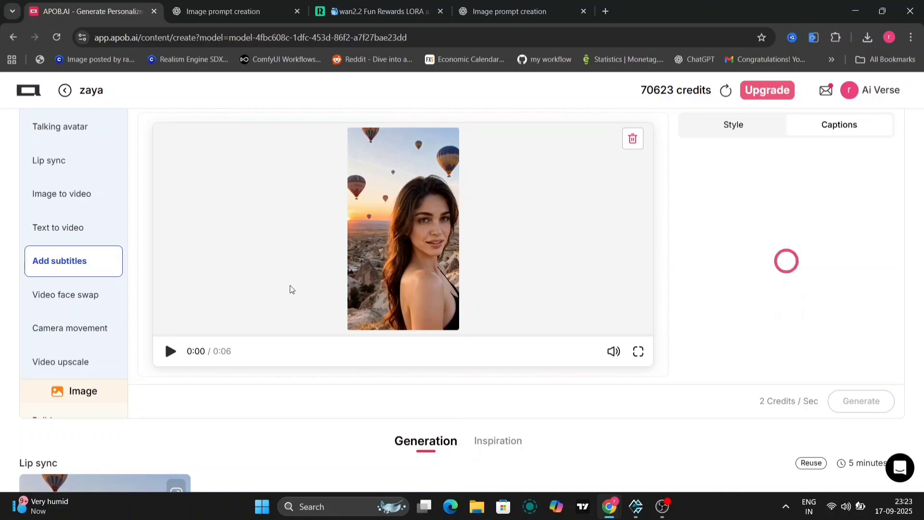
pyautogui.click(170, 352)
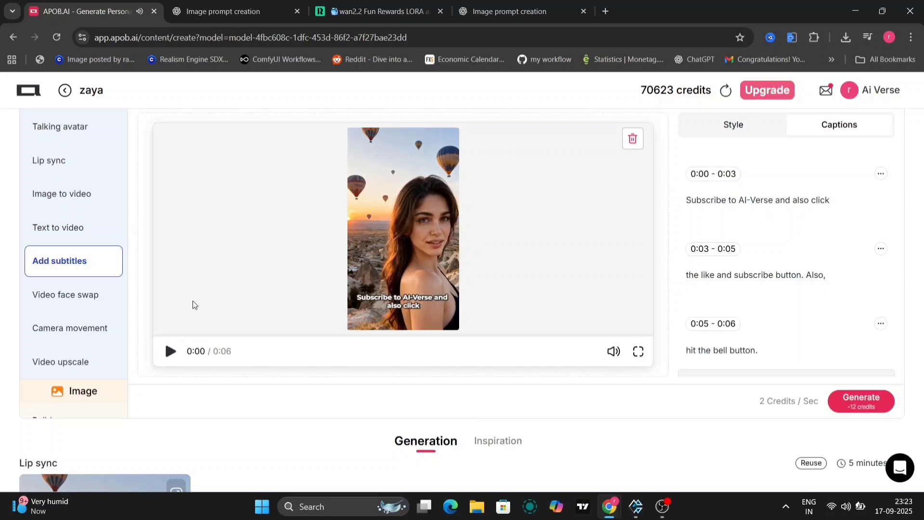
pyautogui.click(862, 400)
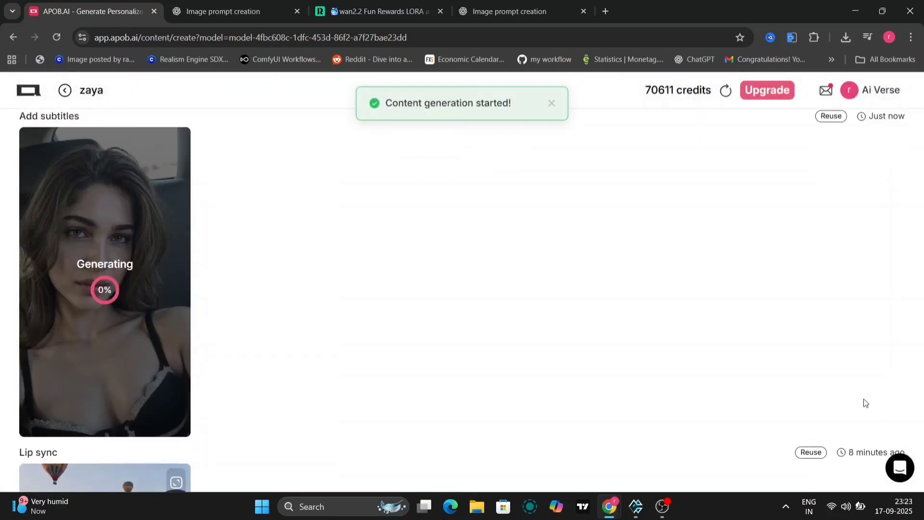
pyautogui.scroll(8, 865, 403)
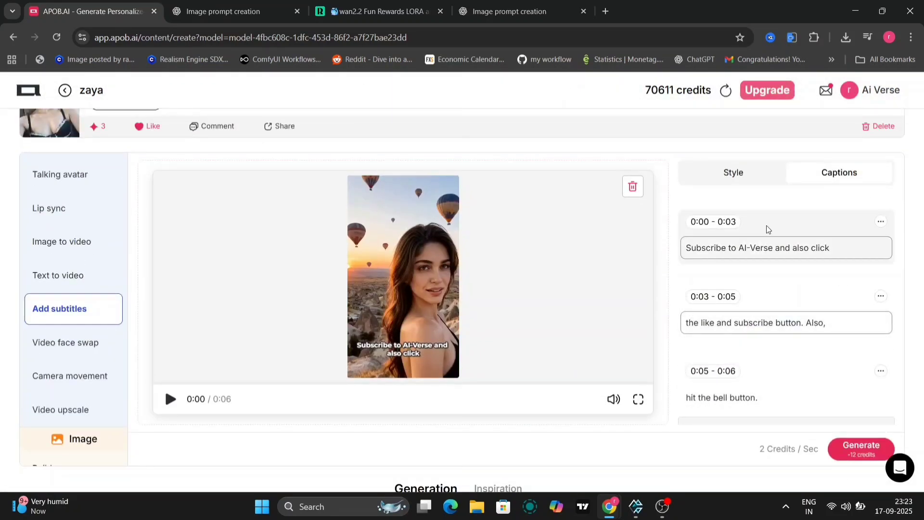
# Generate and accept a zoomed-out Cappadocia last frame from the pasted camera description.
pyautogui.scroll(-1, 816, 400)
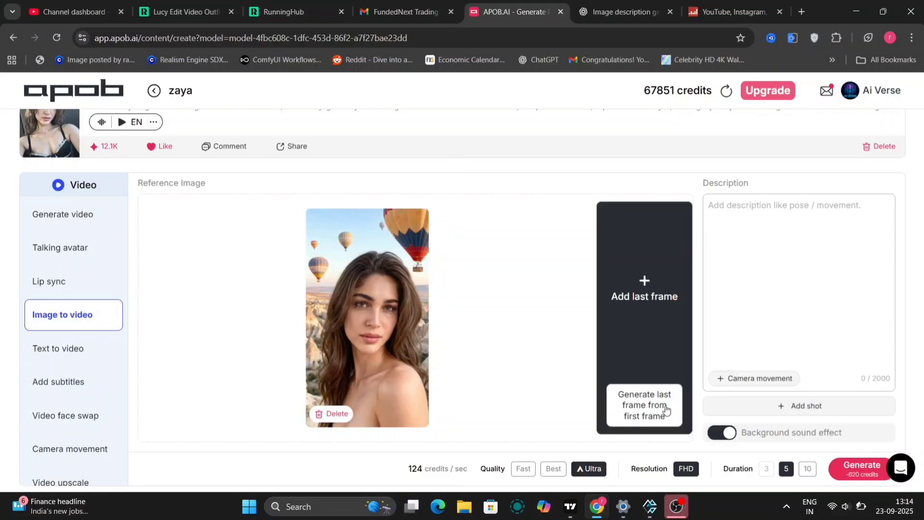
pyautogui.click(646, 398)
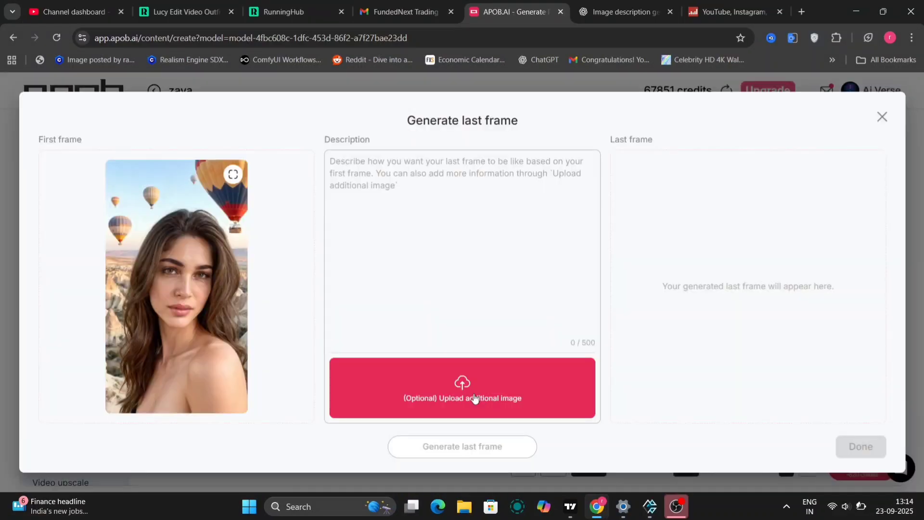
pyautogui.write('The camera zooms out from a close-up of the woman’s face, gradually revealing her upper body and the full scenic view of Cappadocia. The rocky formations stretch across the landscape, and multiple colorful hot air balloons float gracefully in the wide open sky at sunset, creating a cinematic, breathtaking view.')
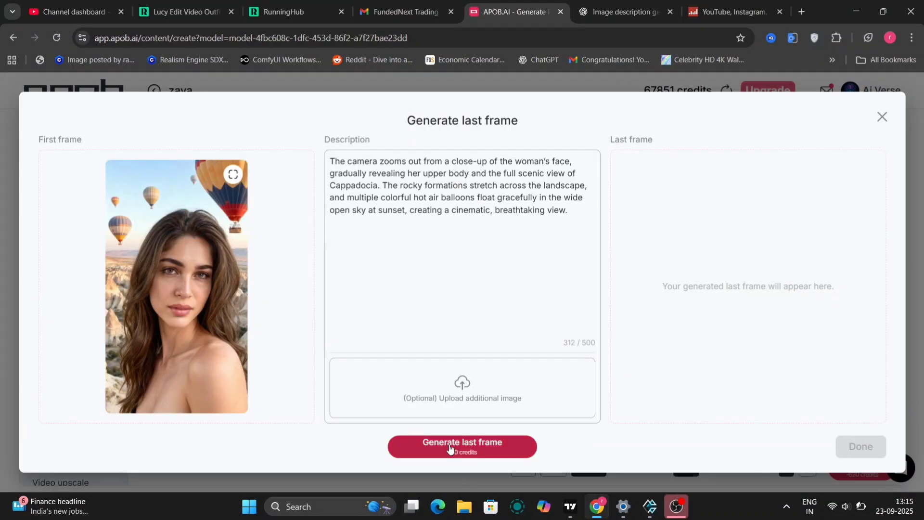
pyautogui.click(505, 444)
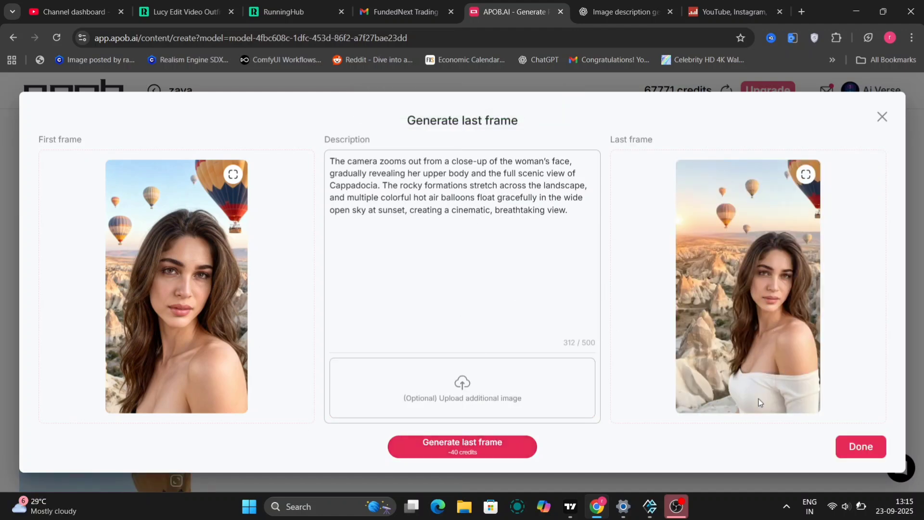
pyautogui.click(878, 453)
# Paste the zoom-out motion description and start generating the image-to-video clip.
pyautogui.scroll(-1, 638, 335)
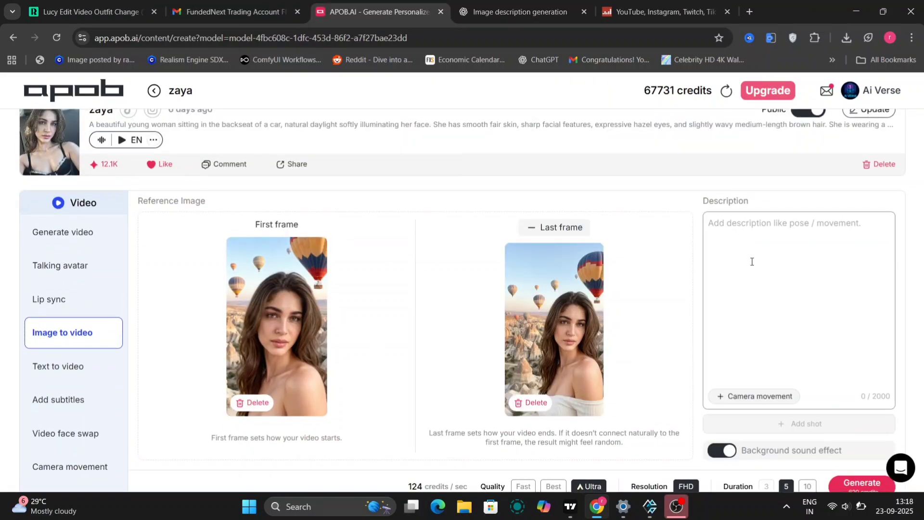
pyautogui.click(752, 262)
pyautogui.write('The camera zooms out to reveal the woman from the waist up against the wide Cappadocia landscape. Dozens of colorful hot air balloons float gracefully in the clear sky at golden hour. The rocky formations stretch across the horizon, and the scene feels cinematic, expansive, and breathtaking.')
pyautogui.scroll(-2, 752, 261)
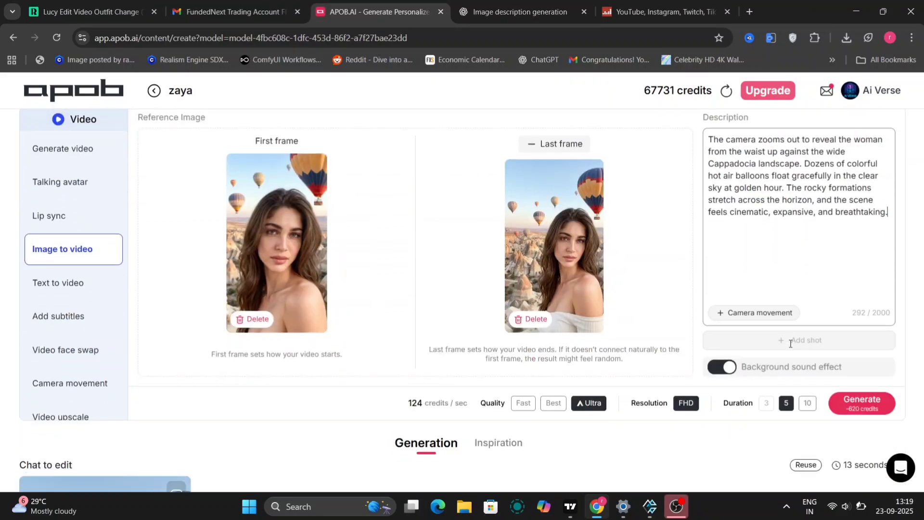
pyautogui.click(855, 404)
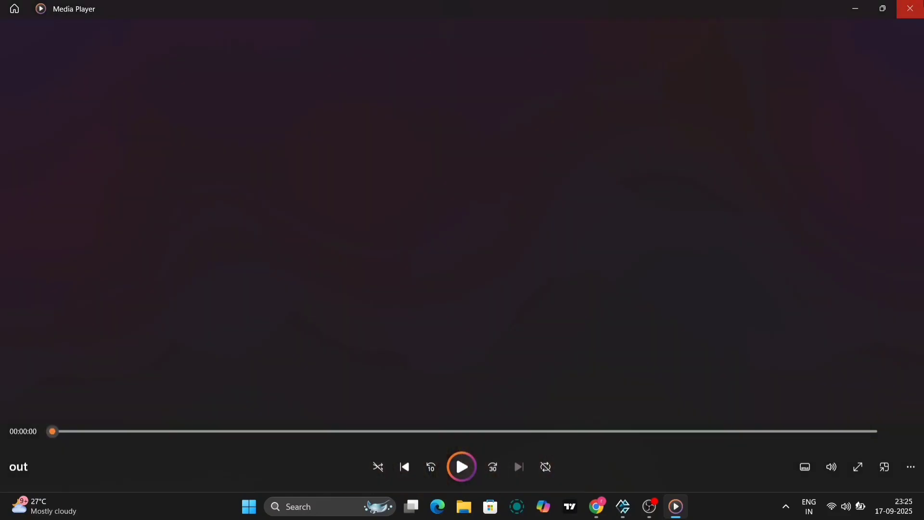
# Close the finished balloon clip's player and scroll down to the generation history.
pyautogui.click(910, 8)
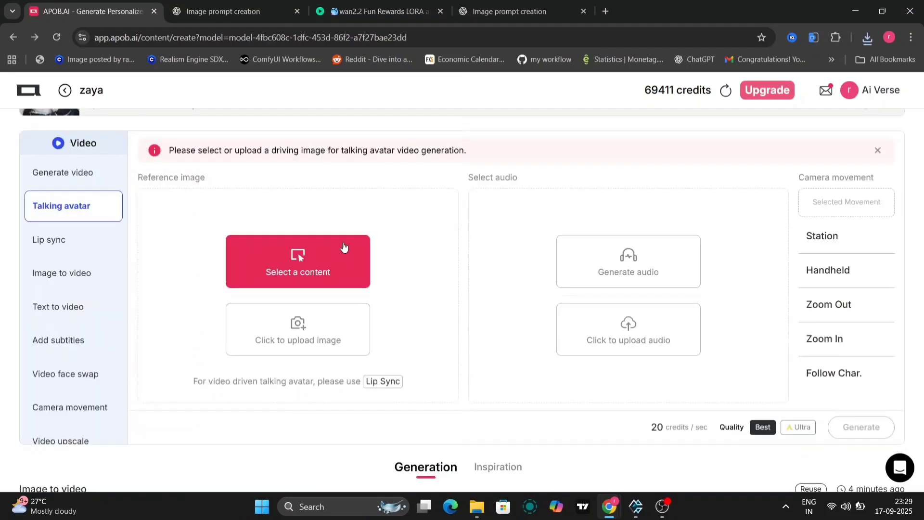
pyautogui.scroll(-7, 343, 248)
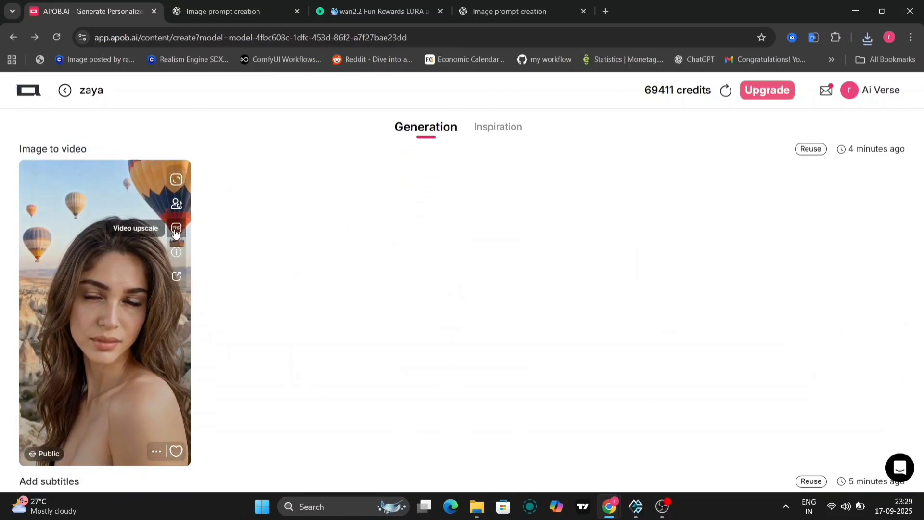
# Upscale the Image to video balloon clip for 400 credits, then check recent downloads.
pyautogui.click(176, 229)
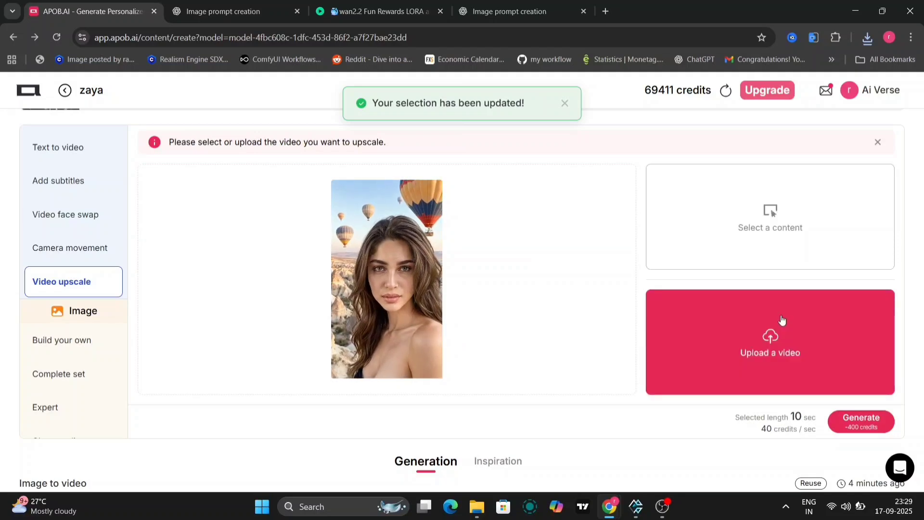
pyautogui.scroll(1, 437, 224)
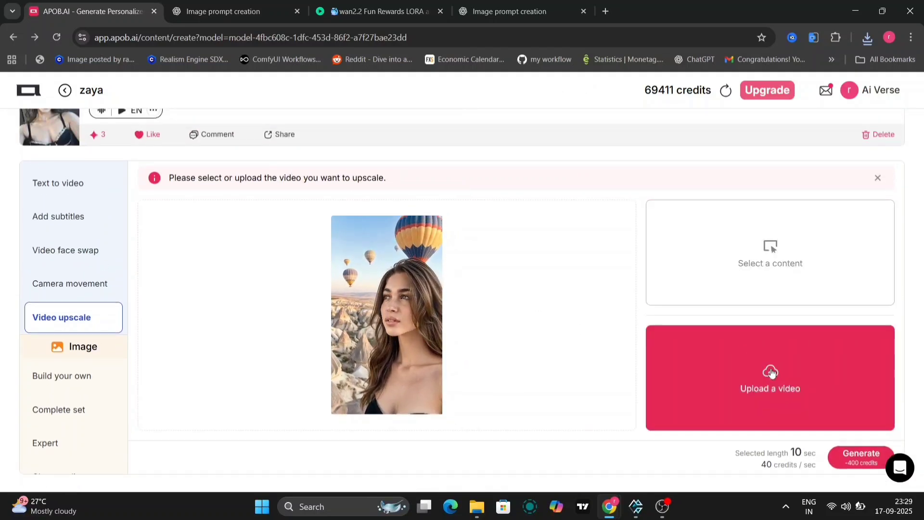
pyautogui.scroll(-2, 771, 376)
pyautogui.click(870, 378)
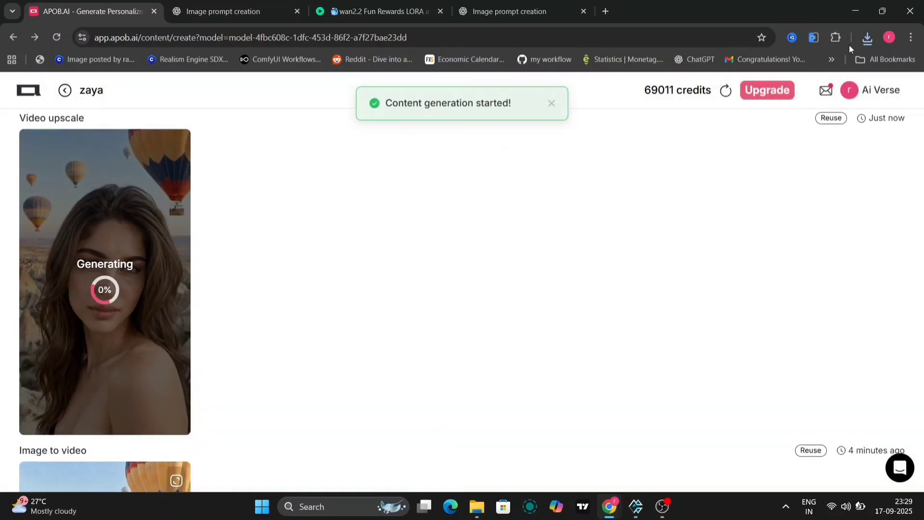
pyautogui.click(868, 39)
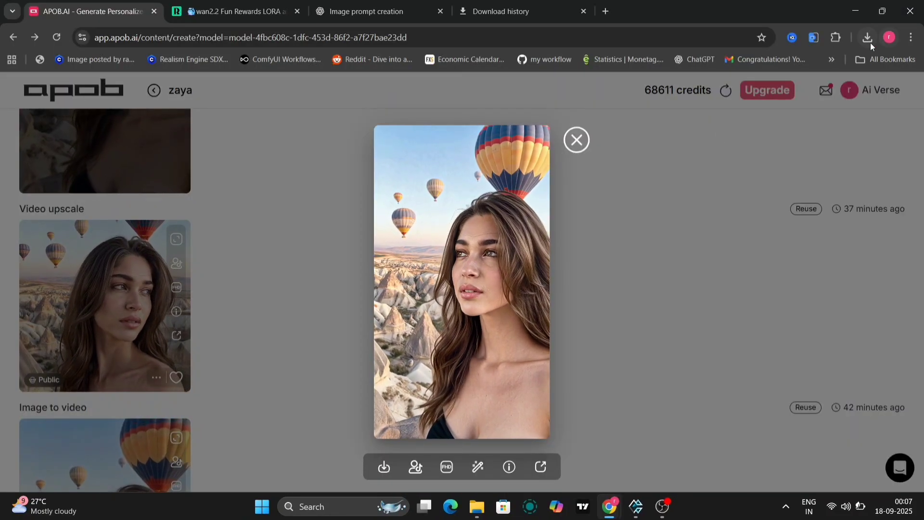
# Play the downloaded upscaled balloon clip in Media Player beside the preview, then close it.
pyautogui.click(869, 41)
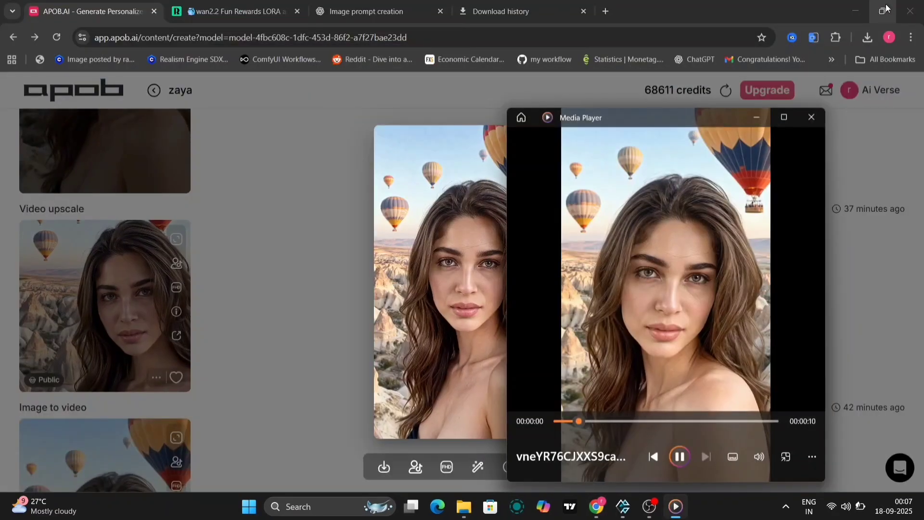
pyautogui.moveTo(634, 114); pyautogui.dragTo(694, 110)
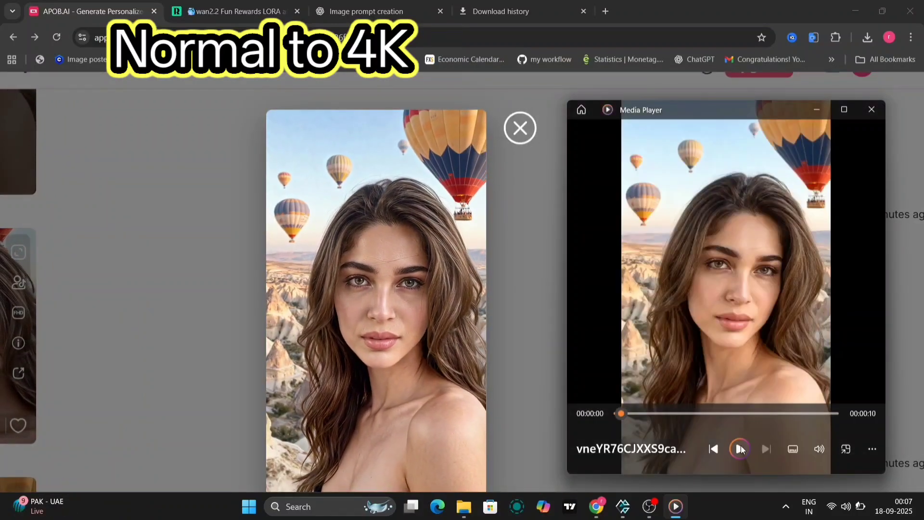
pyautogui.click(740, 450)
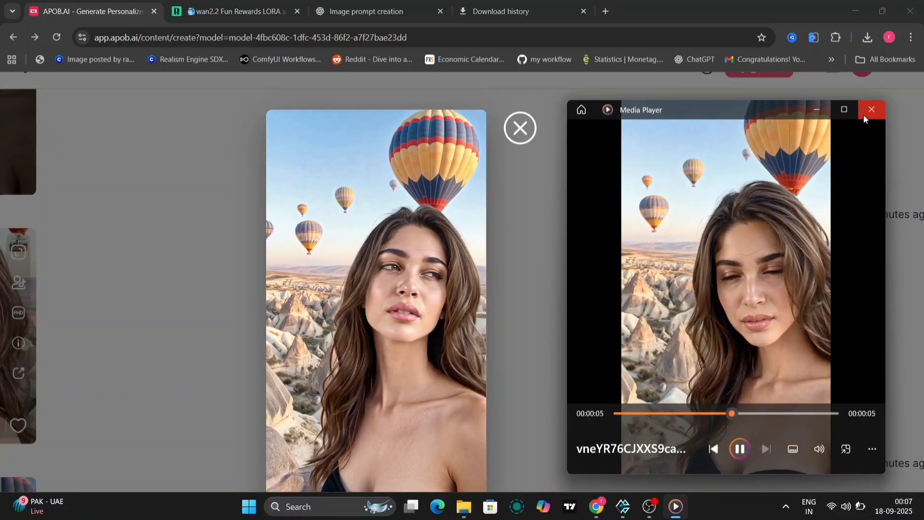
pyautogui.click(863, 115)
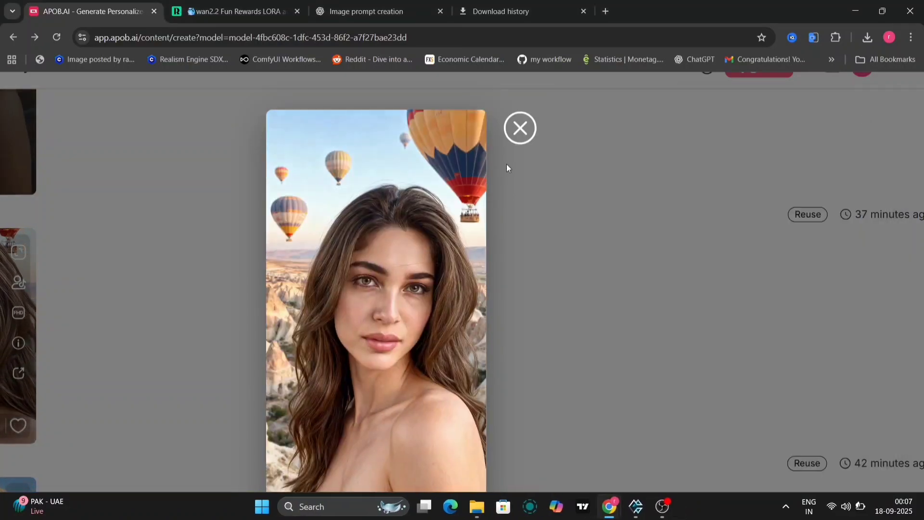
# Close the enlarged preview and download the upscaled balloon video as an mp4.
pyautogui.click(530, 138)
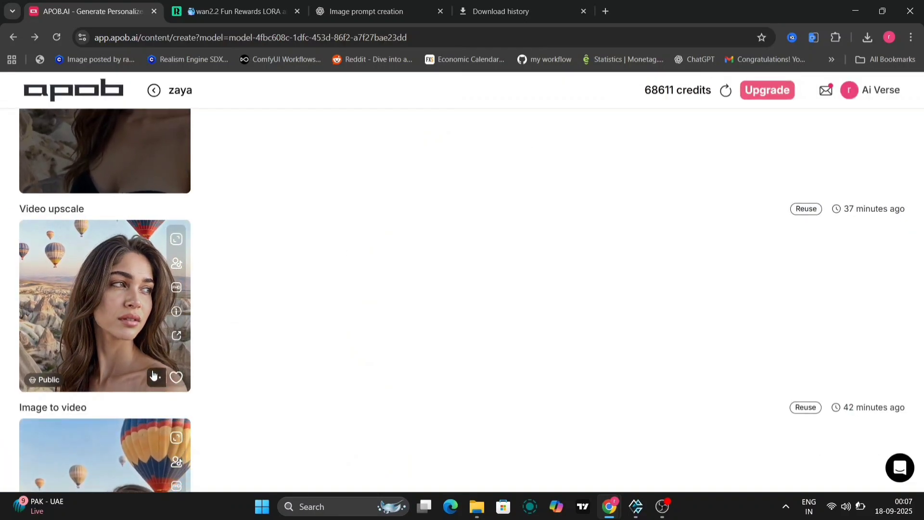
pyautogui.click(182, 405)
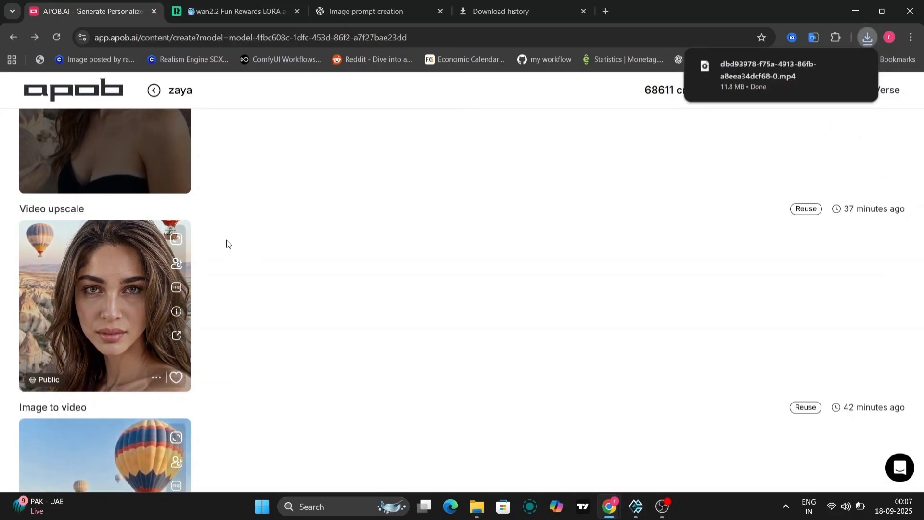
pyautogui.scroll(5, 273, 309)
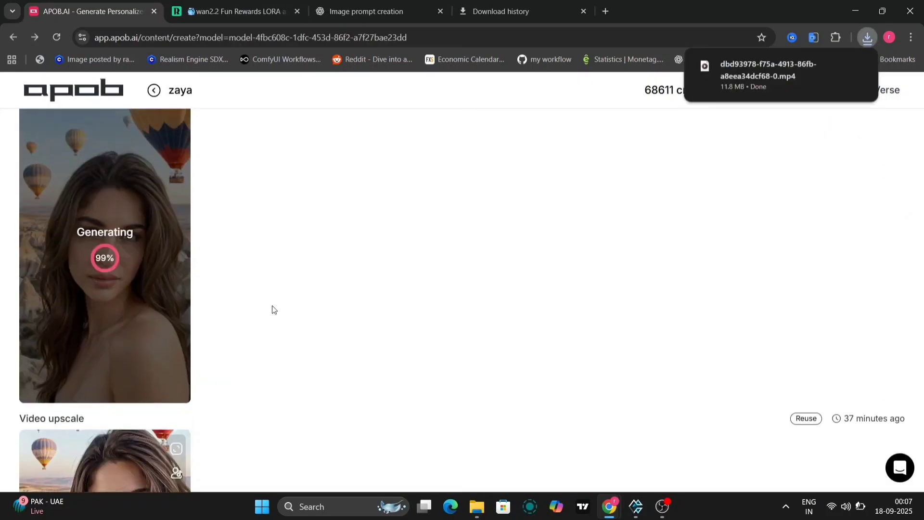
pyautogui.scroll(5, 260, 296)
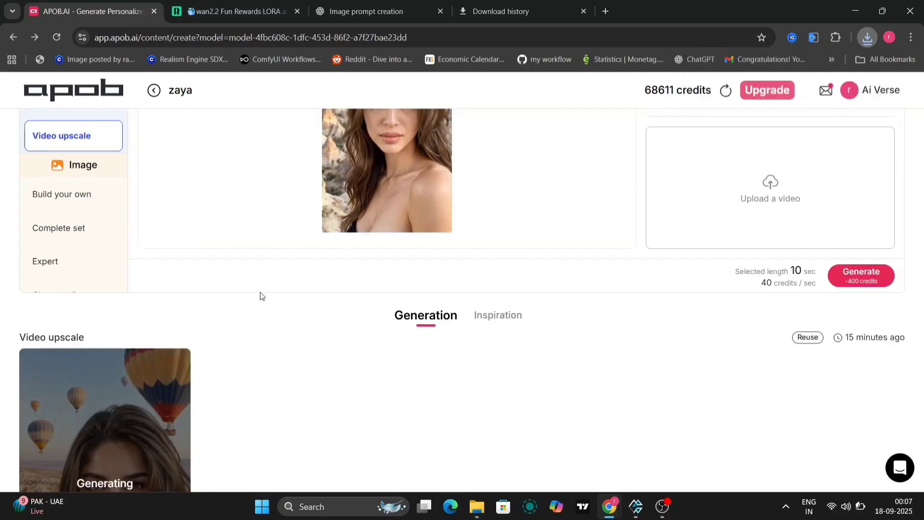
pyautogui.scroll(-20, 260, 296)
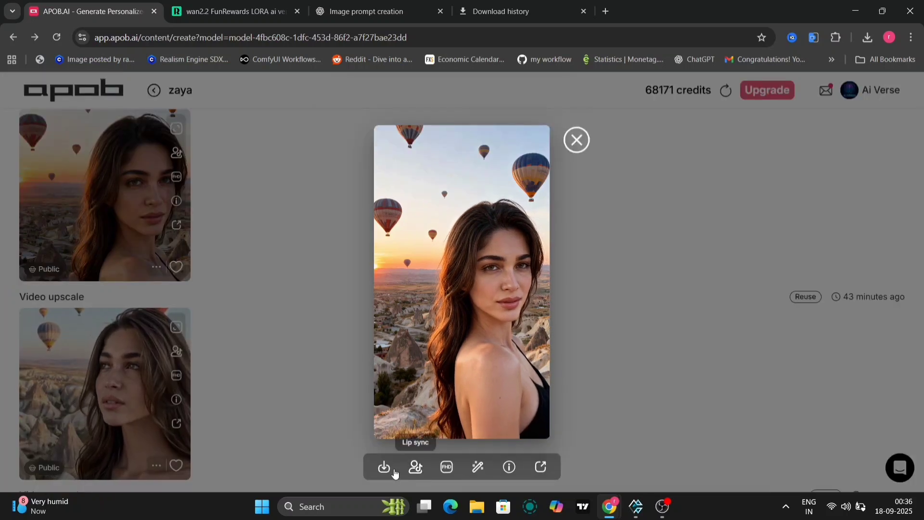
# Download the subtitled balloon video and play it with slightly raised brightness.
pyautogui.click(385, 468)
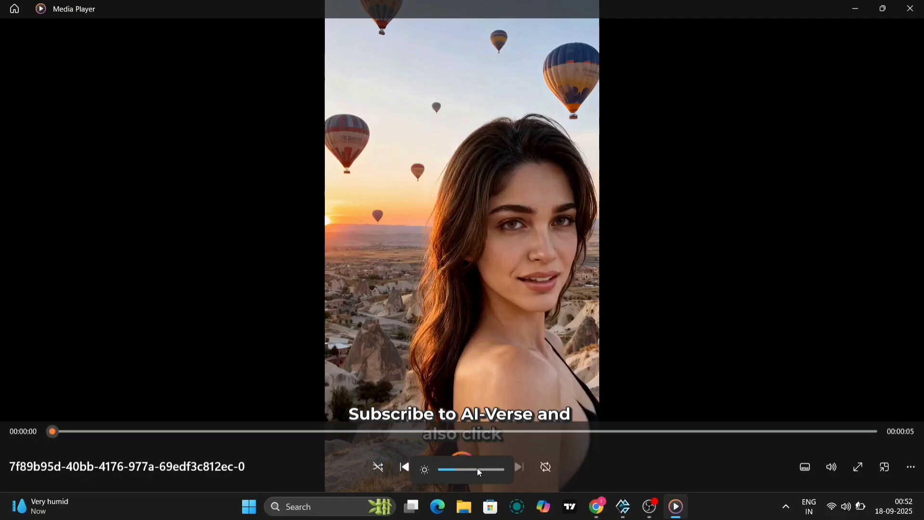
pyautogui.moveTo(479, 471); pyautogui.dragTo(493, 469)
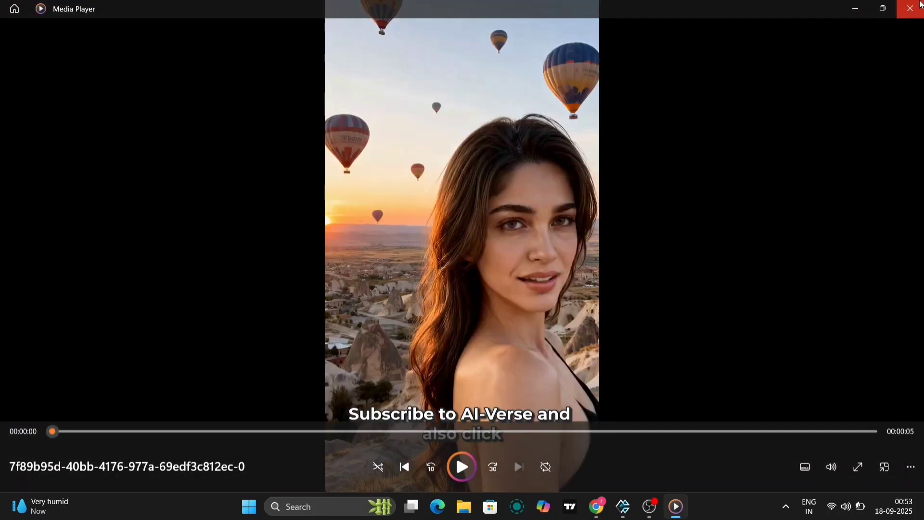
pyautogui.click(920, 5)
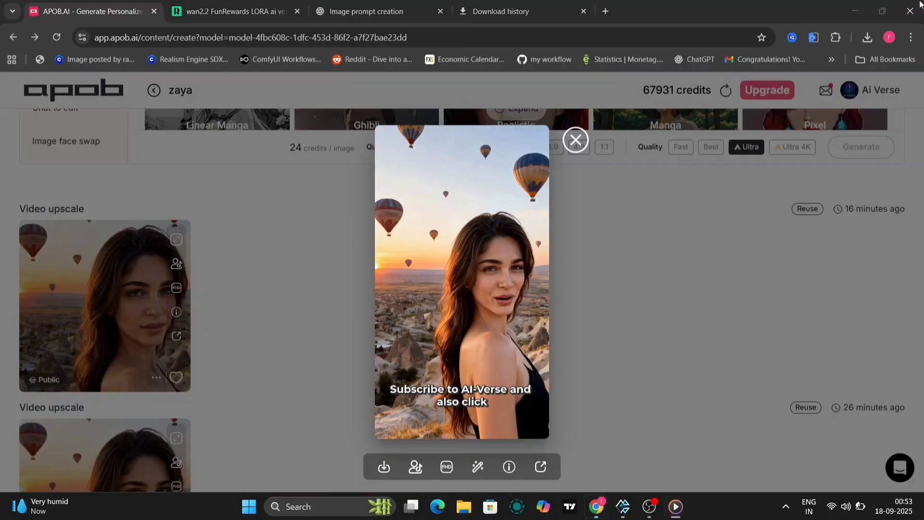